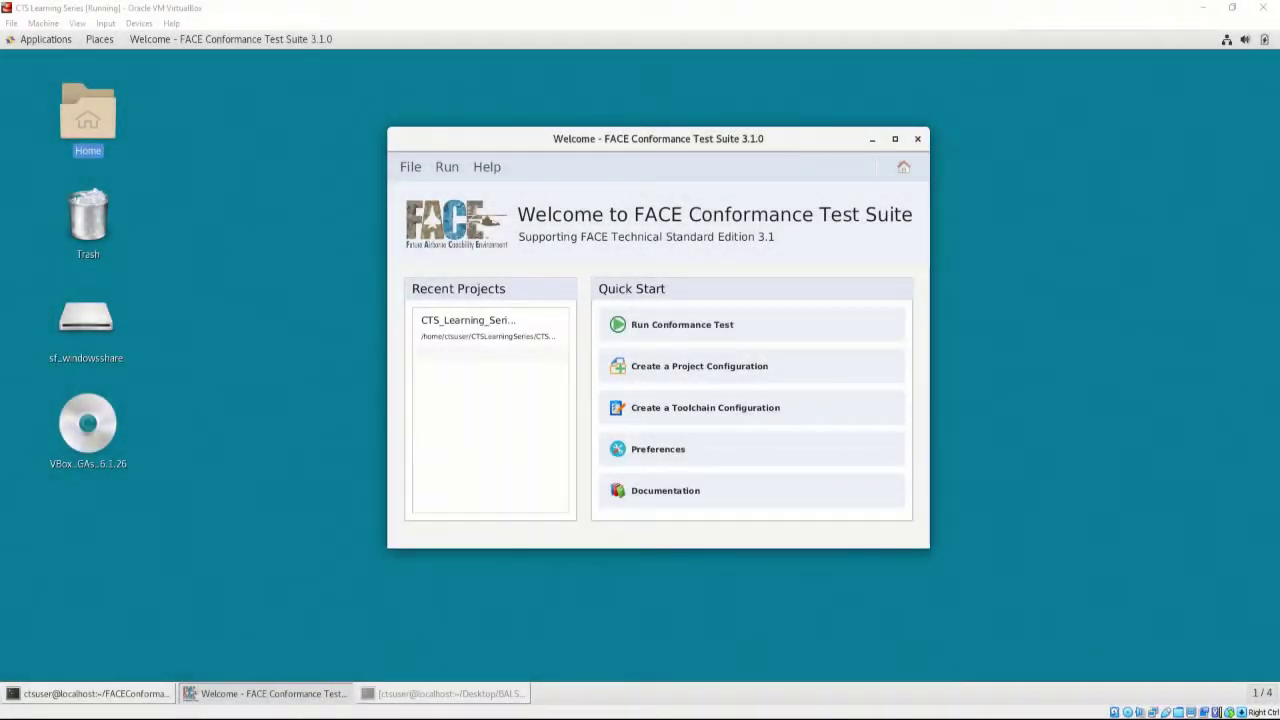
Create a new project configuration named CTS_Learning_Series_PSSS_Demonstration, stored in /home/ctsuser/CTSLearningSeries.
{"action": "left_click", "coordinate": [410, 170]}
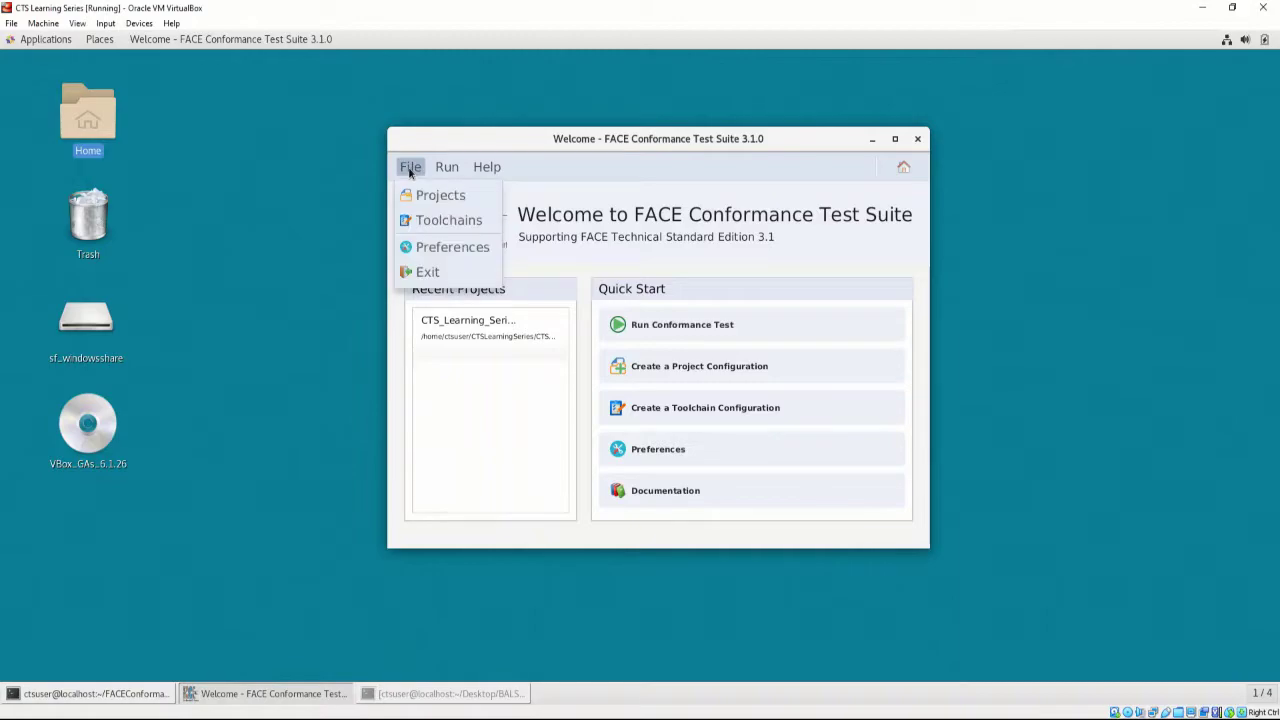
{"action": "left_click", "coordinate": [428, 196]}
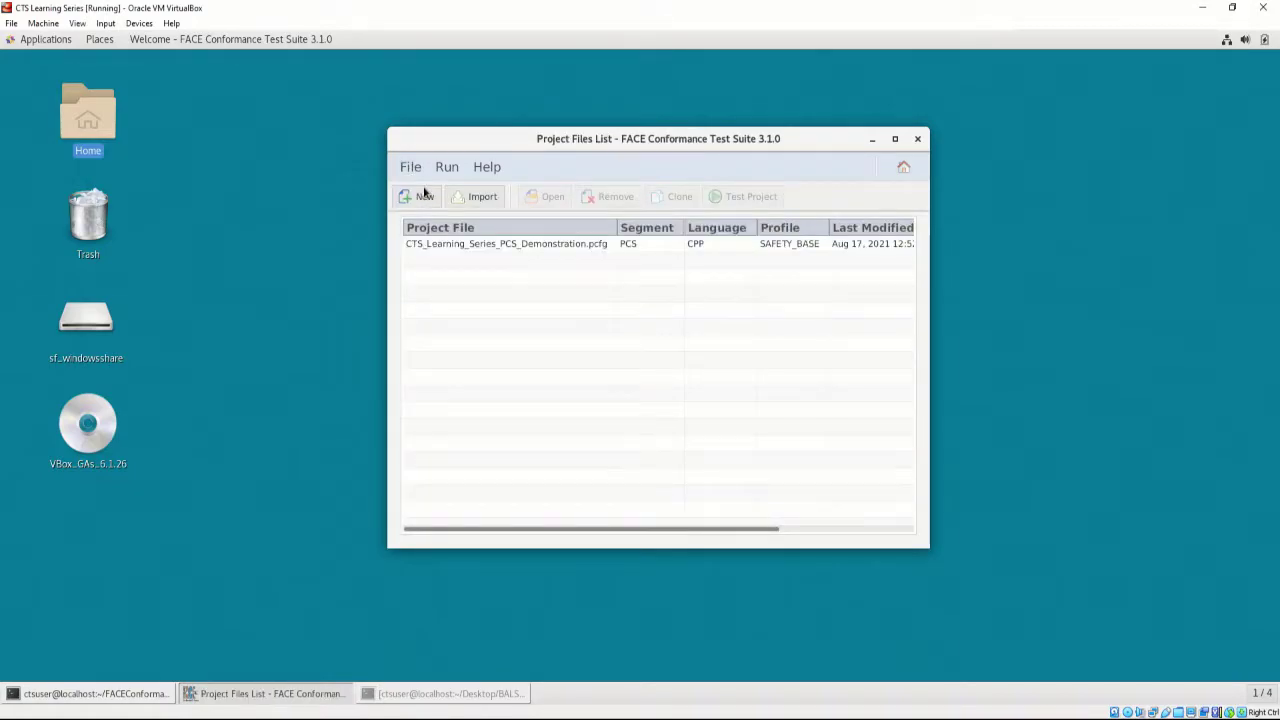
{"action": "left_click", "coordinate": [425, 200]}
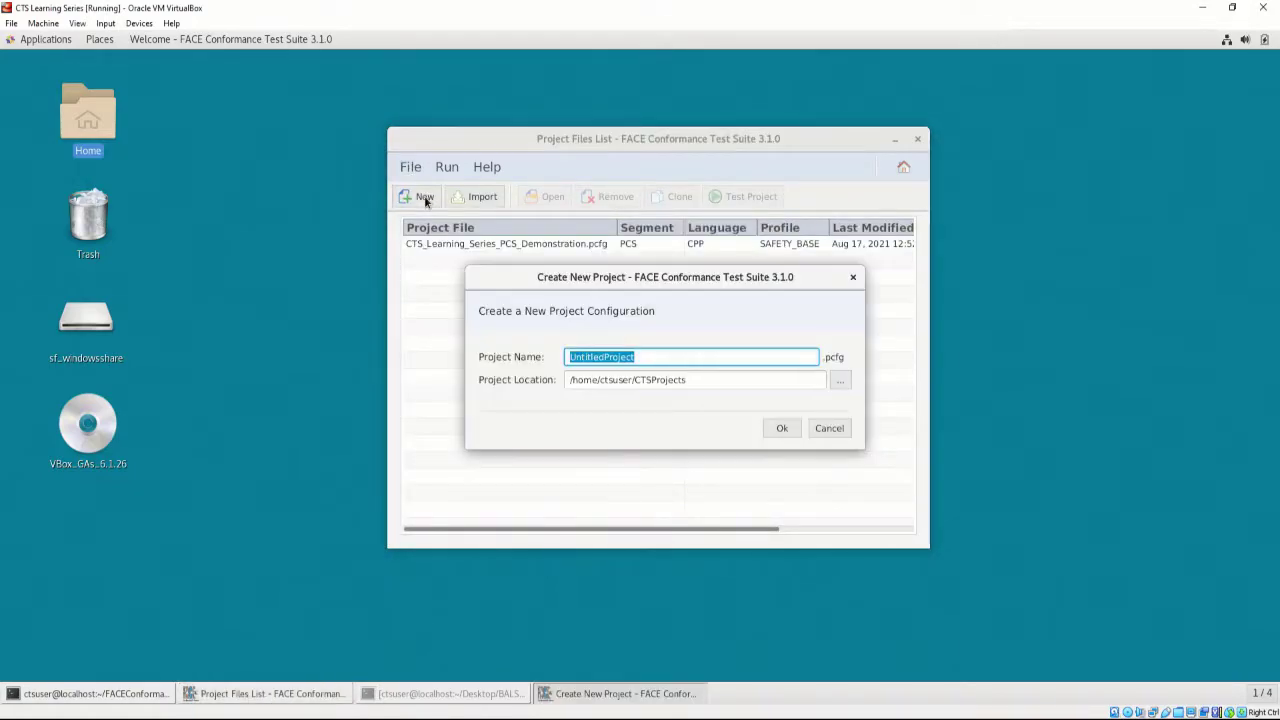
{"action": "type", "text": "CTS_Learning_Series"}
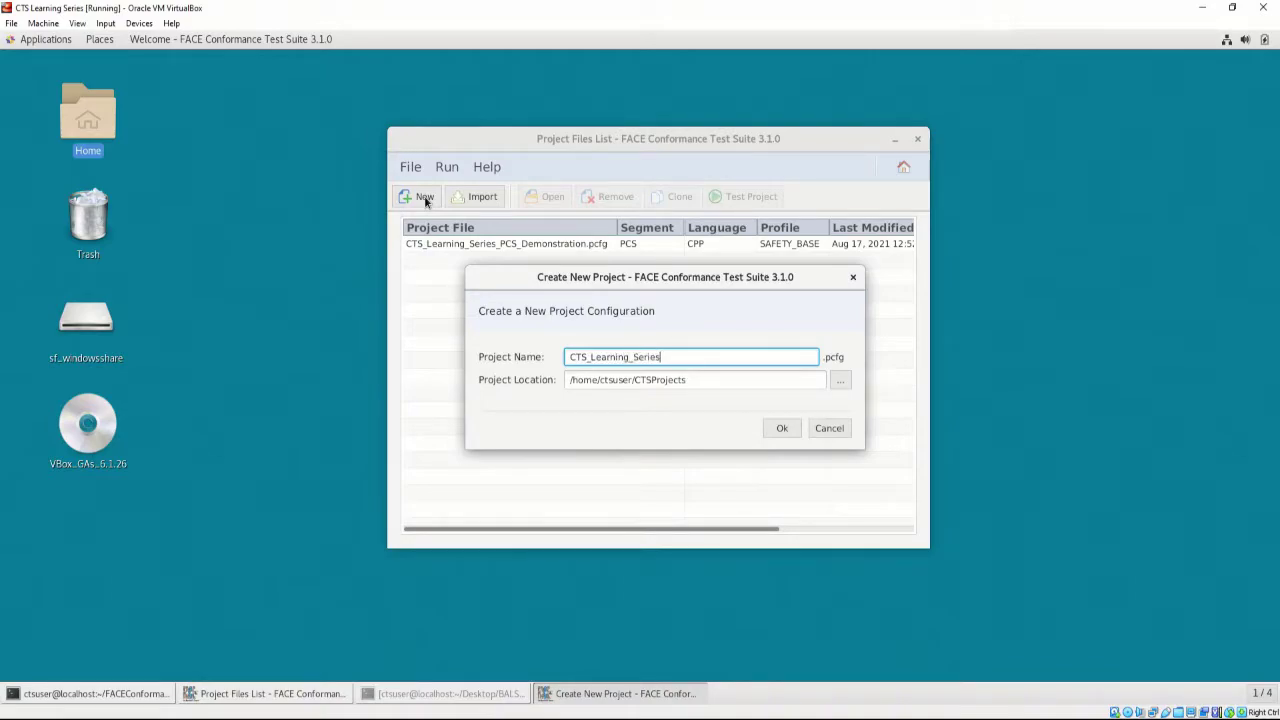
{"action": "type", "text": "_PSSS_Demonstration"}
{"action": "left_click", "coordinate": [840, 380]}
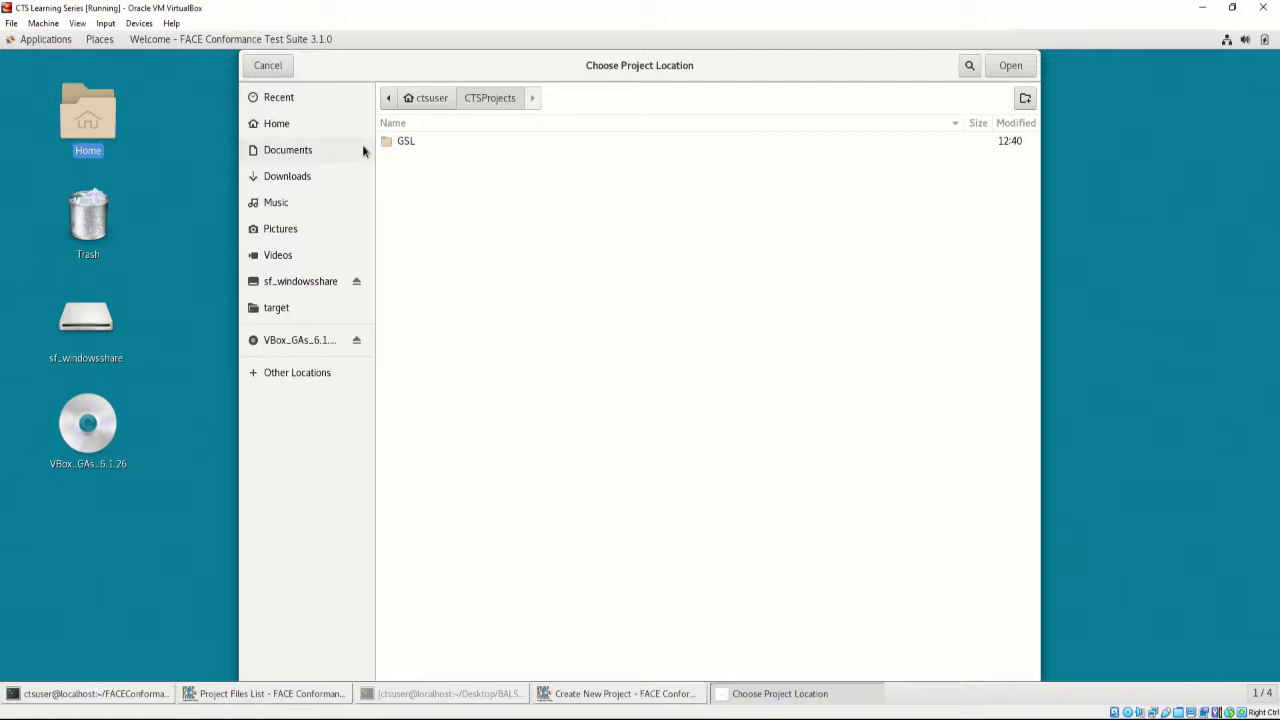
{"action": "left_click", "coordinate": [437, 159]}
{"action": "left_click", "coordinate": [1010, 65]}
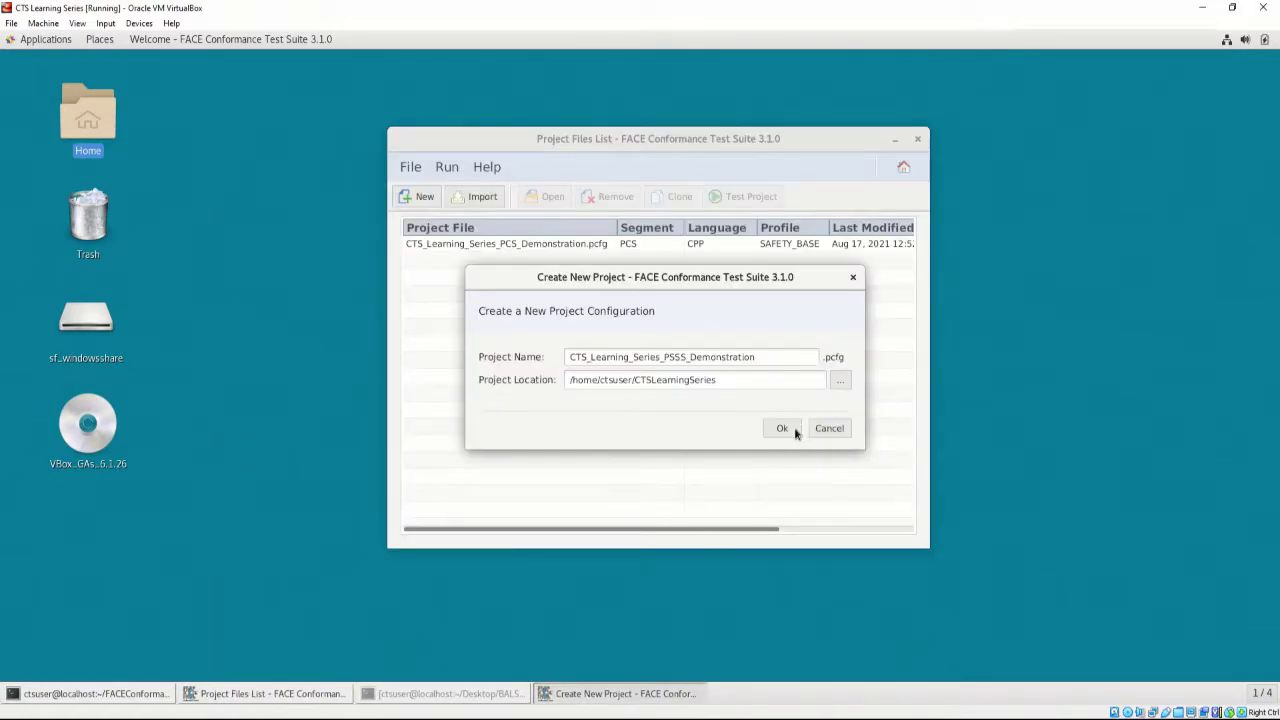
{"action": "left_click", "coordinate": [782, 428]}
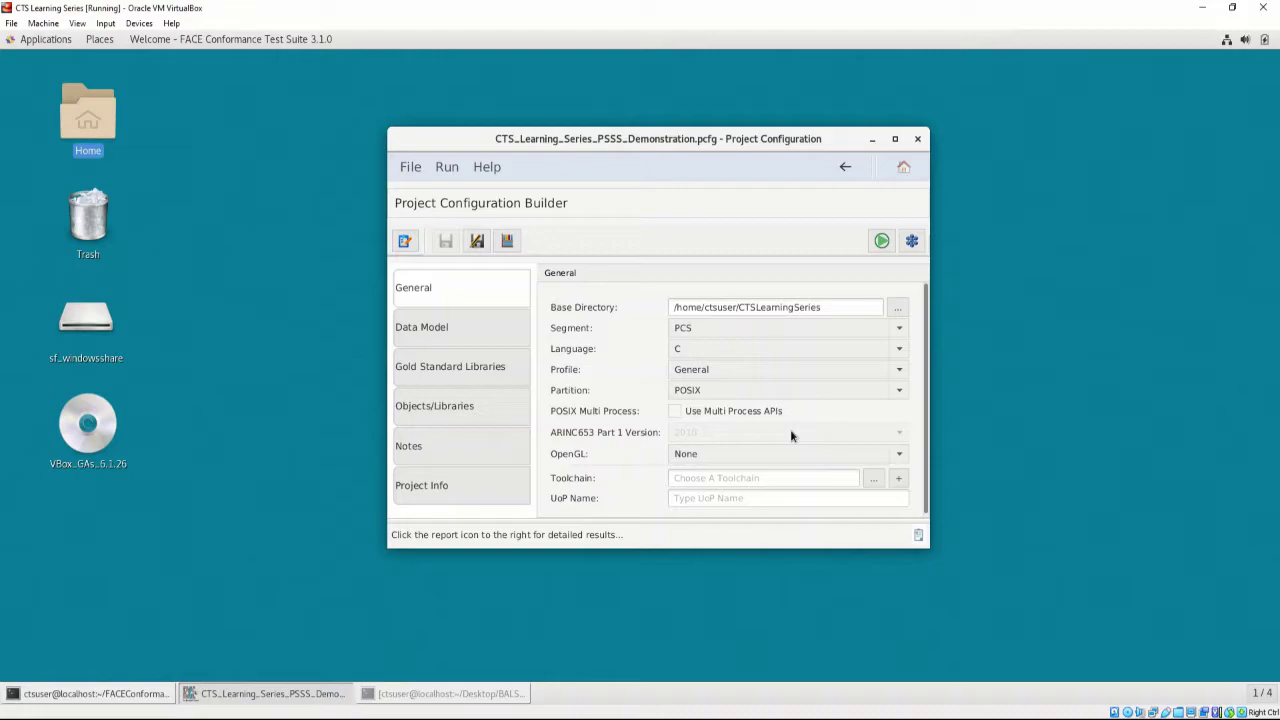
Set the project's base directory to /home/ctsuser.
{"action": "left_click", "coordinate": [899, 309]}
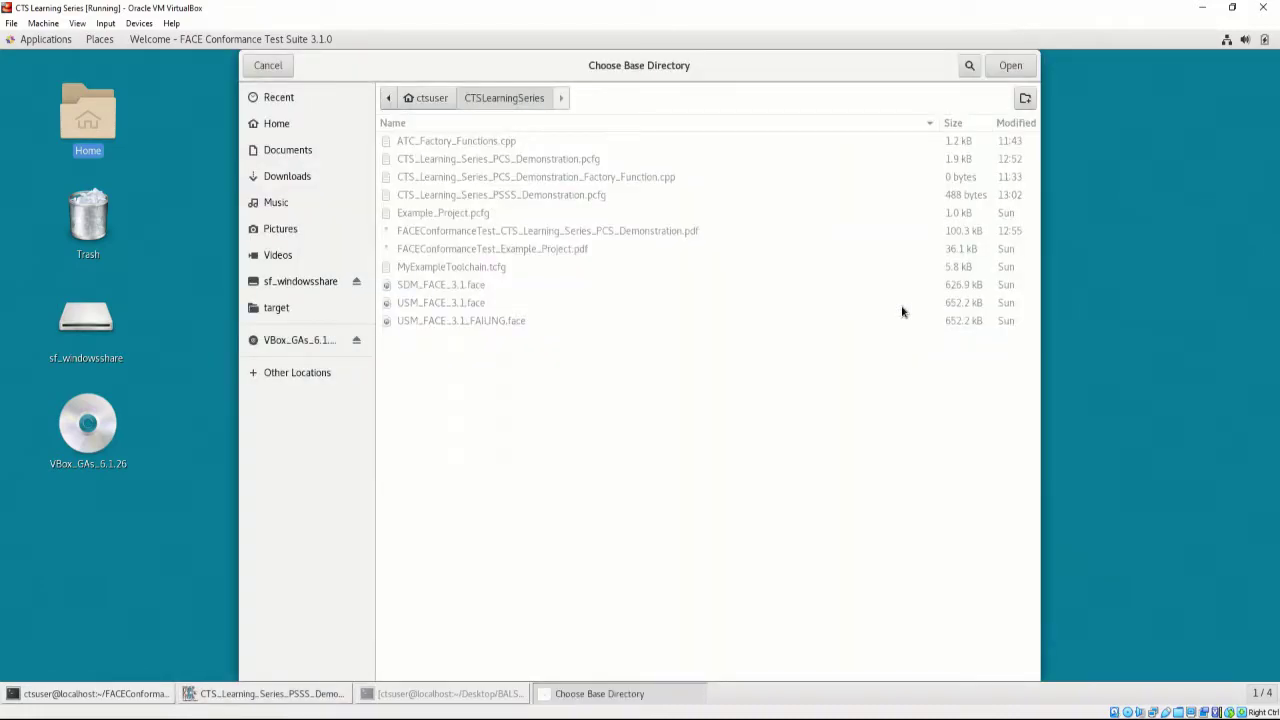
{"action": "left_click", "coordinate": [438, 98]}
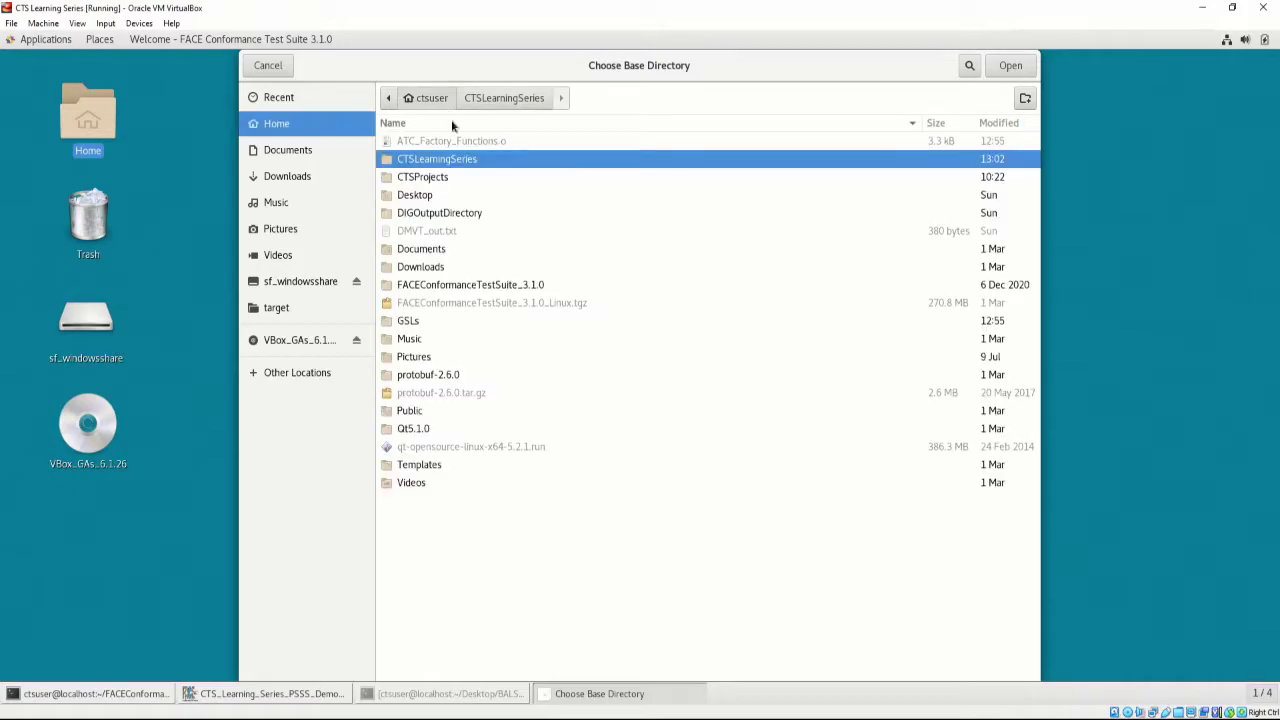
{"action": "left_click", "coordinate": [469, 160], "text": "ctrl"}
{"action": "left_click", "coordinate": [1008, 74]}
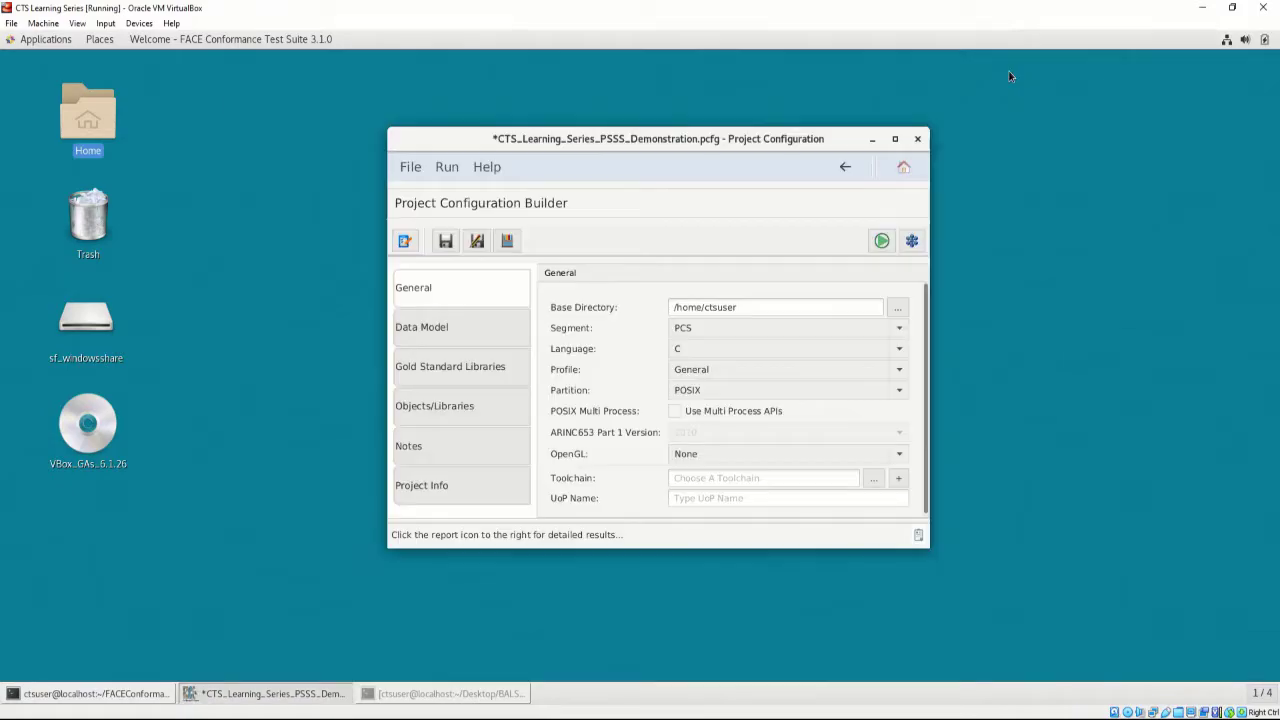
Configure the project with the PSS segment, C++ language and Safety Base profile.
{"action": "left_click", "coordinate": [899, 327]}
{"action": "left_click", "coordinate": [822, 386]}
{"action": "left_click", "coordinate": [901, 349]}
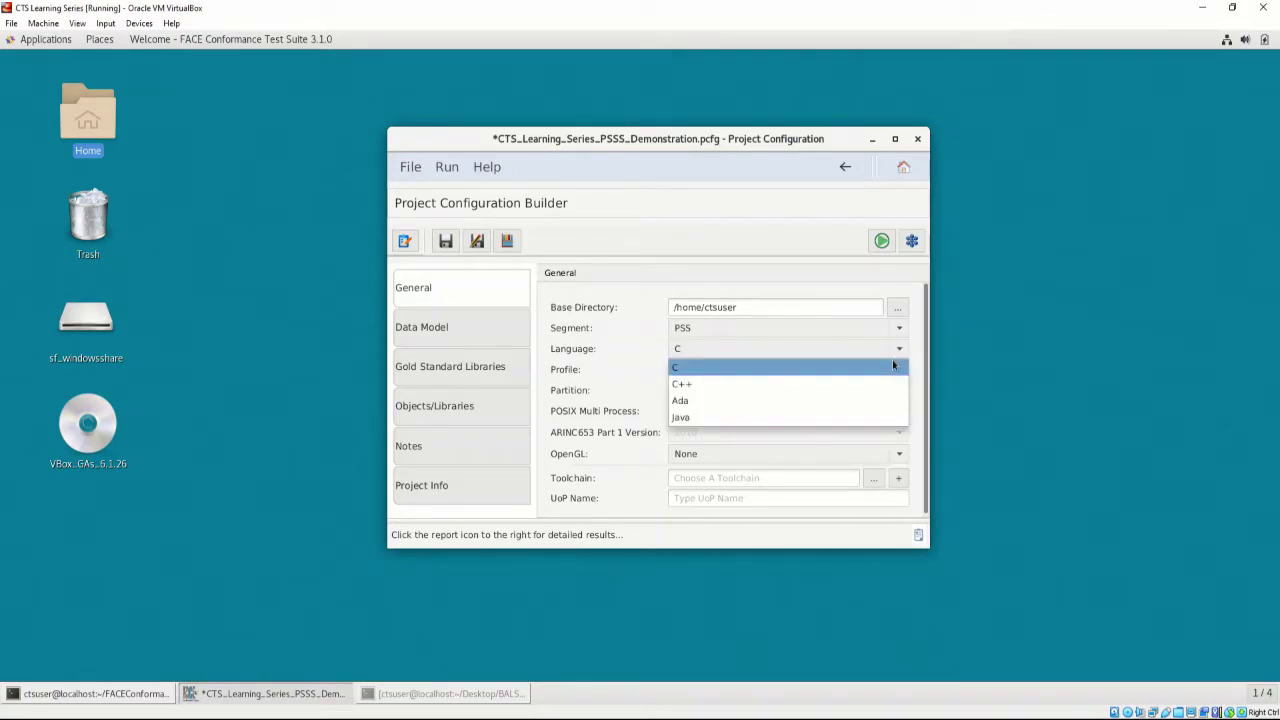
{"action": "left_click", "coordinate": [880, 384]}
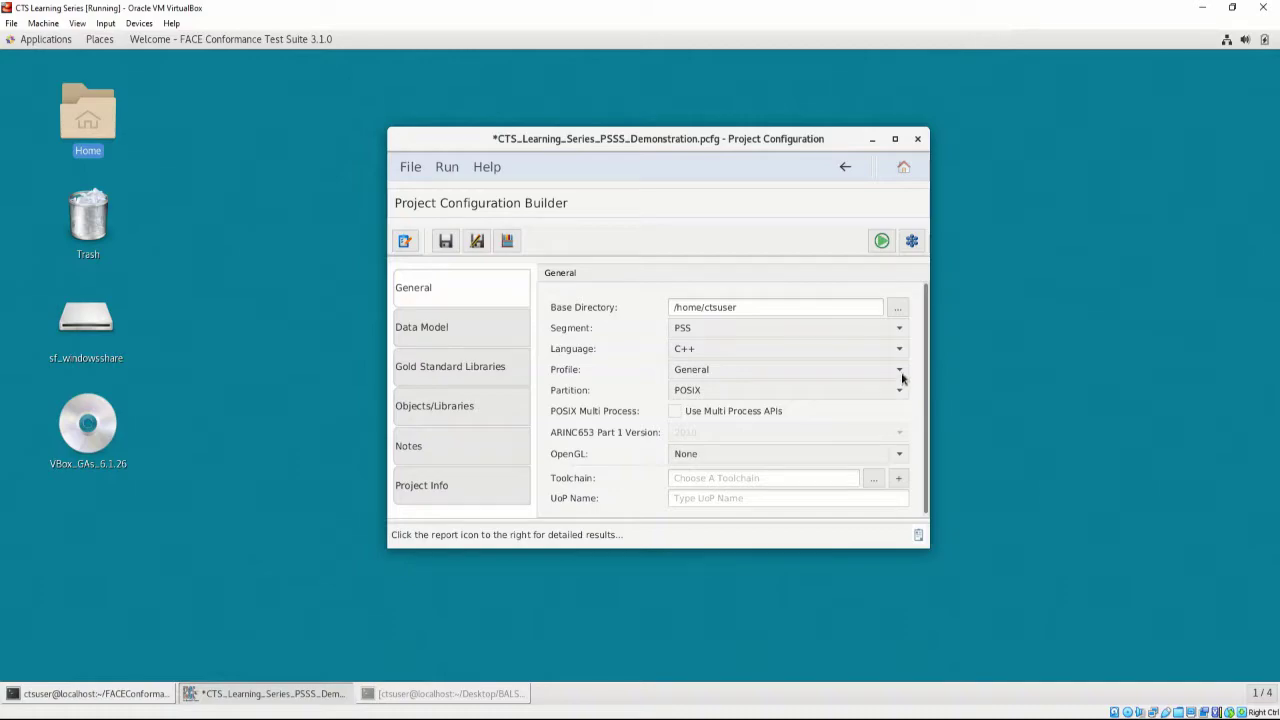
{"action": "left_click", "coordinate": [900, 371]}
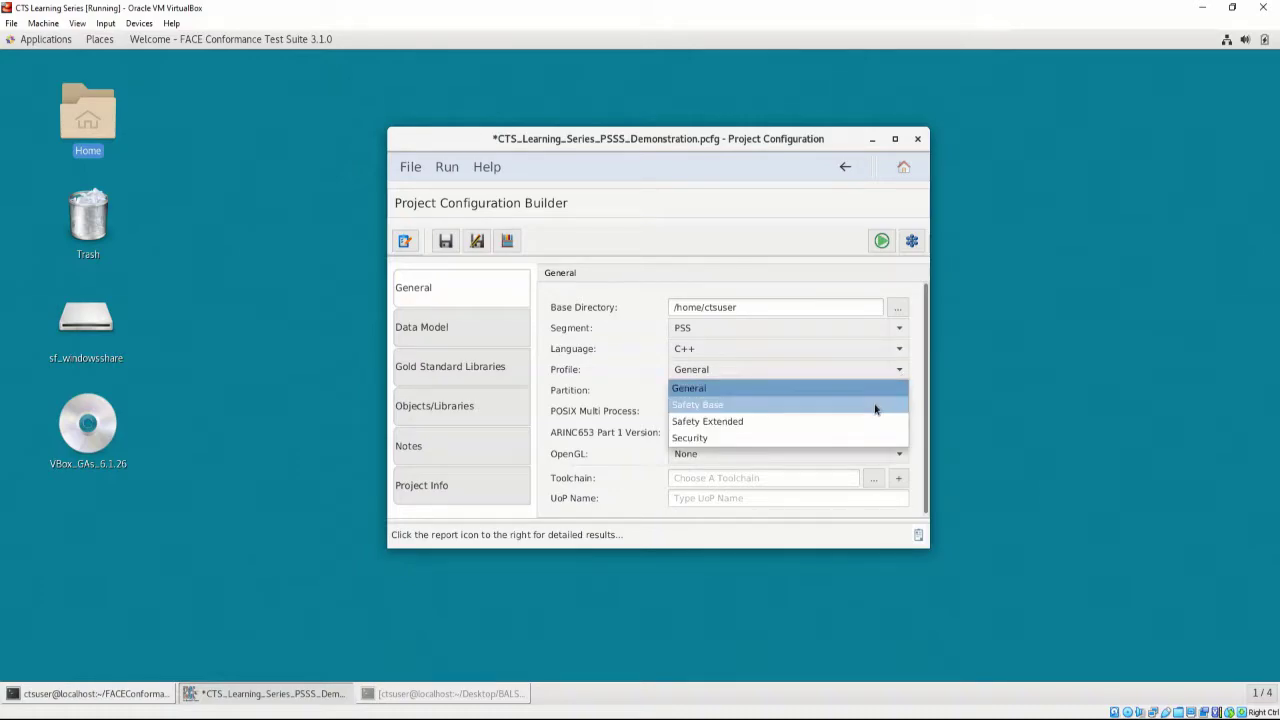
{"action": "left_click", "coordinate": [875, 405]}
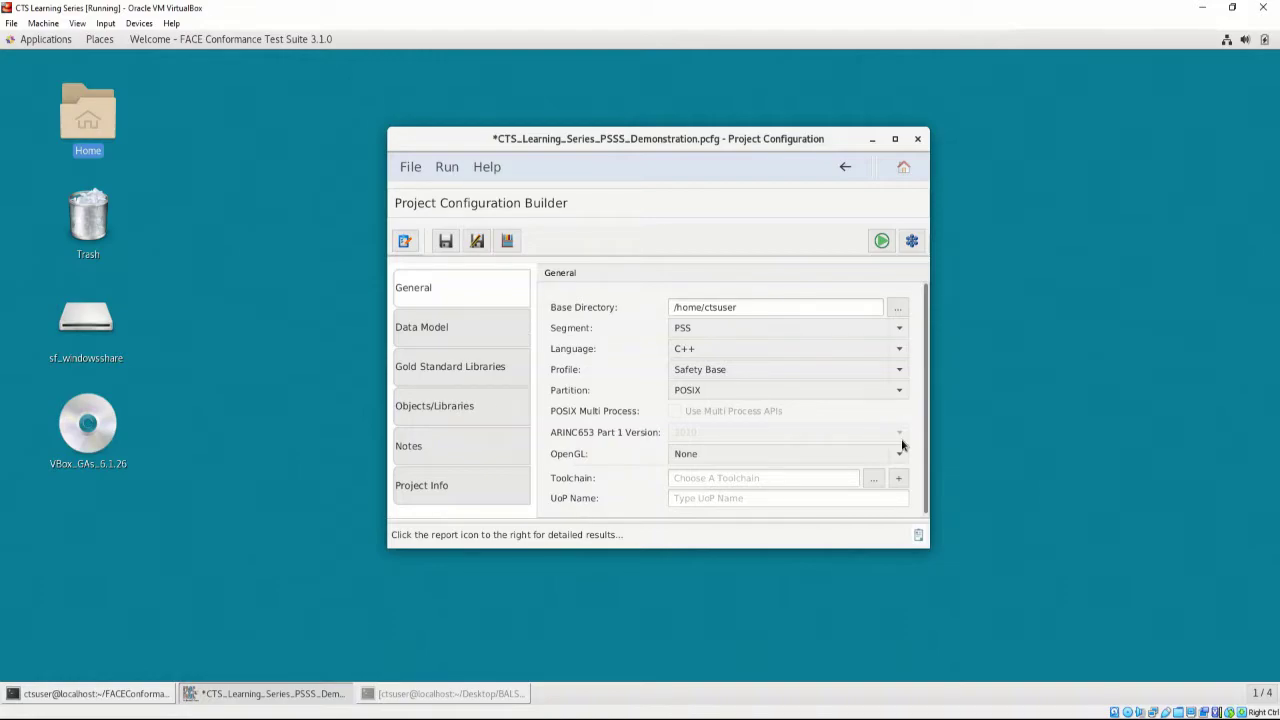
Assign the toolchain configuration file from the toolchain folder of FACEConformanceTestSuite_3.1.0.
{"action": "left_click", "coordinate": [873, 478]}
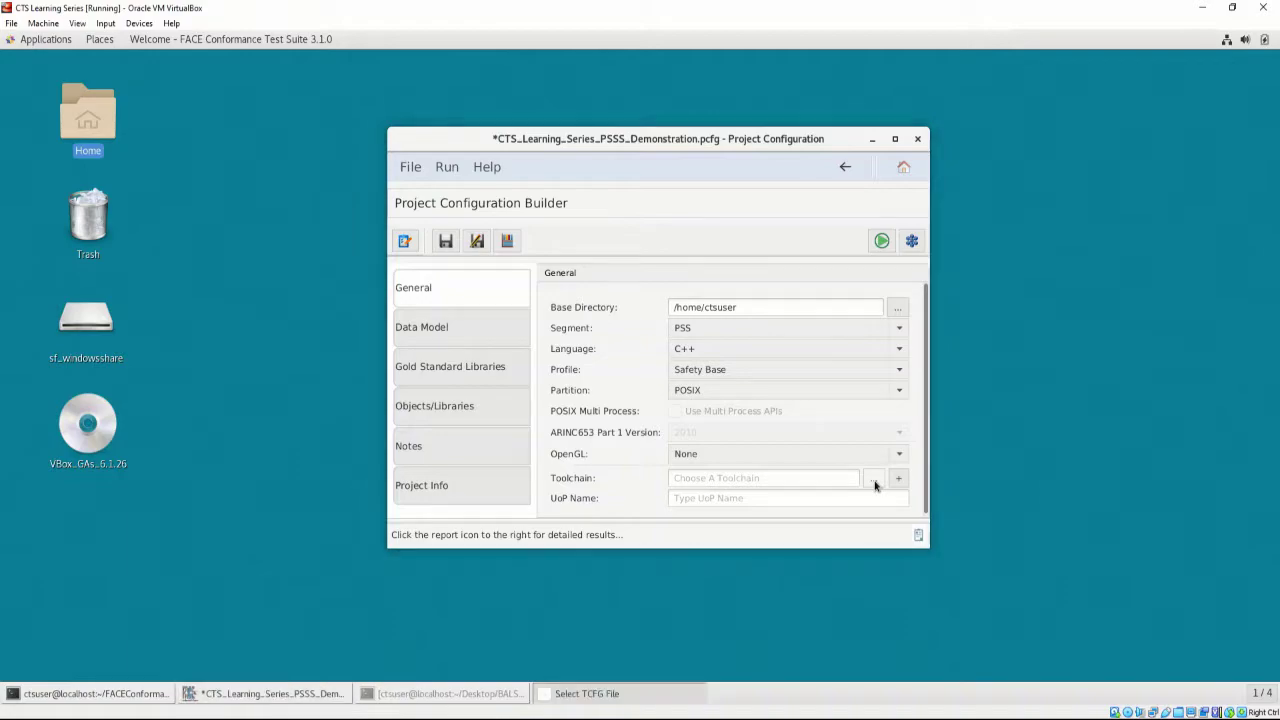
{"action": "double_click", "coordinate": [482, 250]}
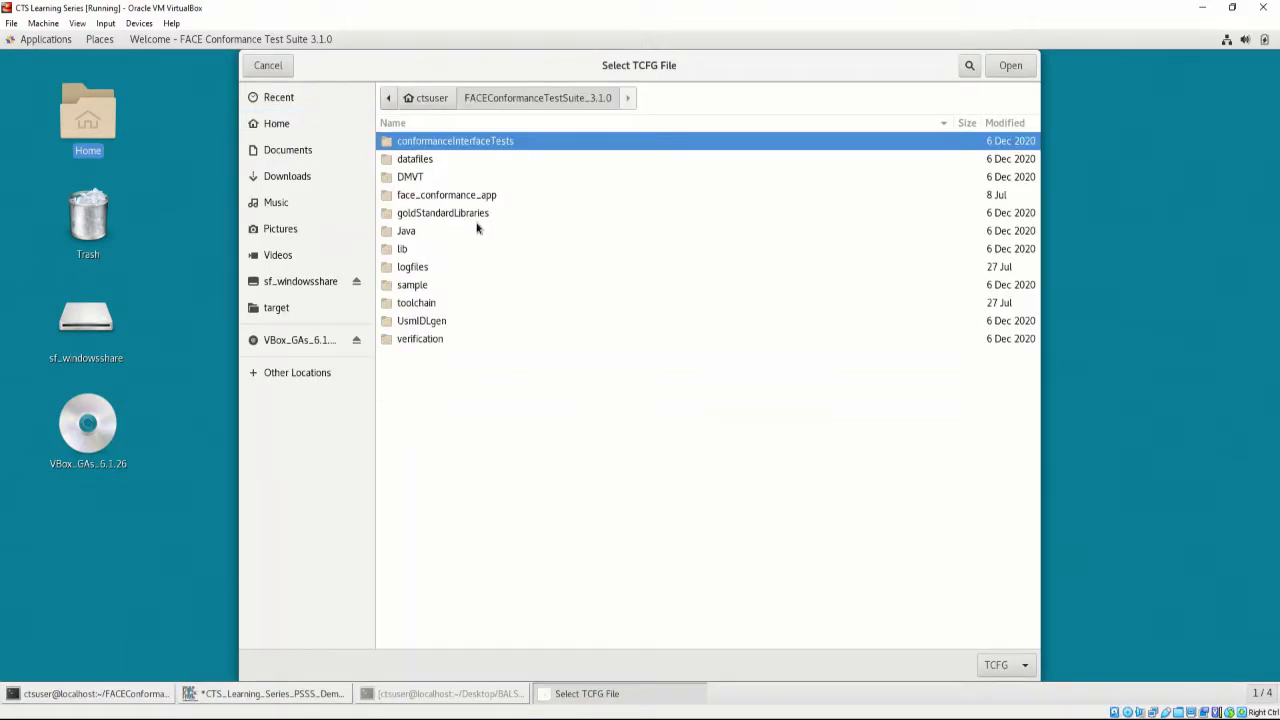
{"action": "double_click", "coordinate": [449, 301]}
{"action": "key", "text": "Return"}
{"action": "double_click", "coordinate": [644, 140]}
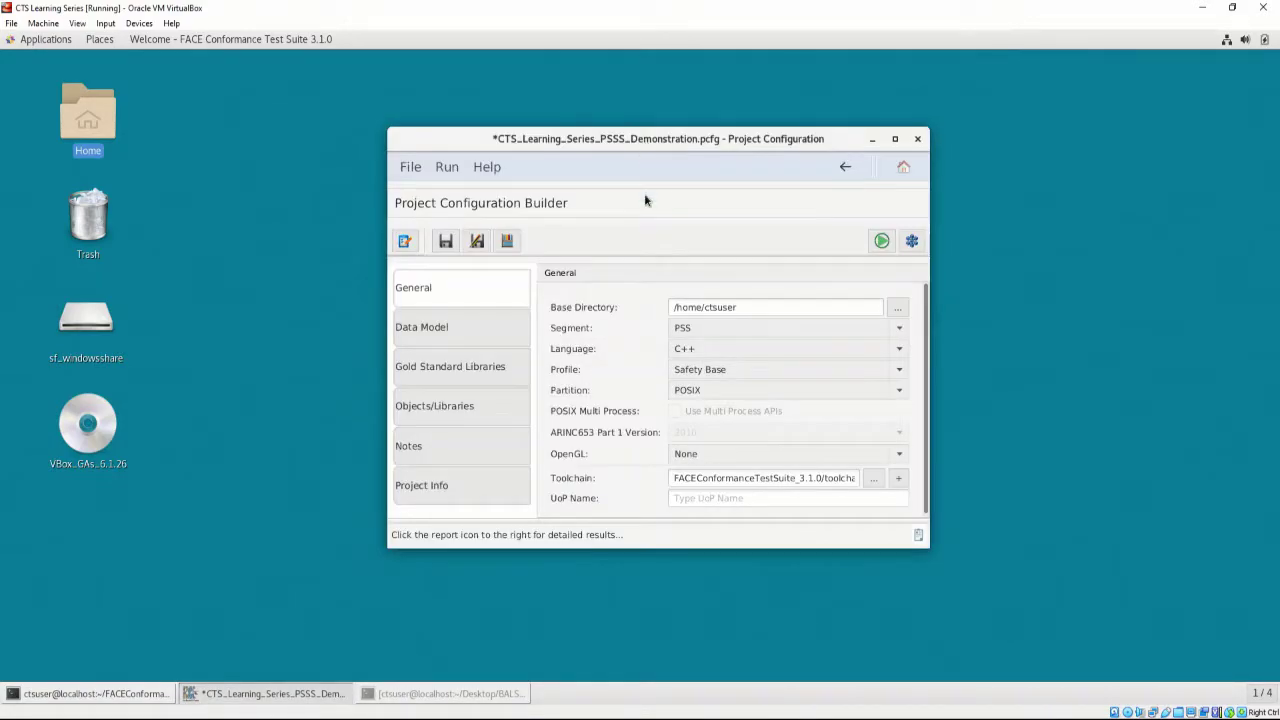
Name the UoP "CTS Learning Series PSSS Example" and save the project configuration.
{"action": "left_click", "coordinate": [729, 500]}
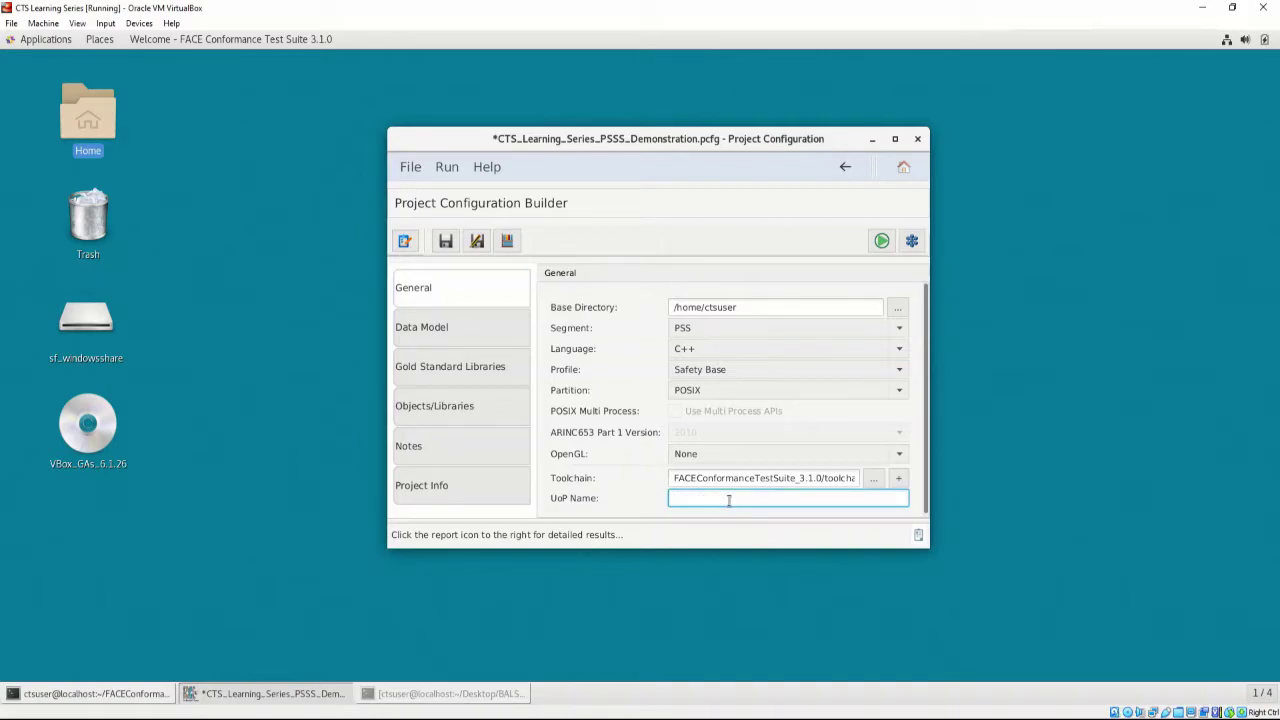
{"action": "type", "text": "CTS Learning Series PSSS Example"}
{"action": "left_click", "coordinate": [445, 241]}
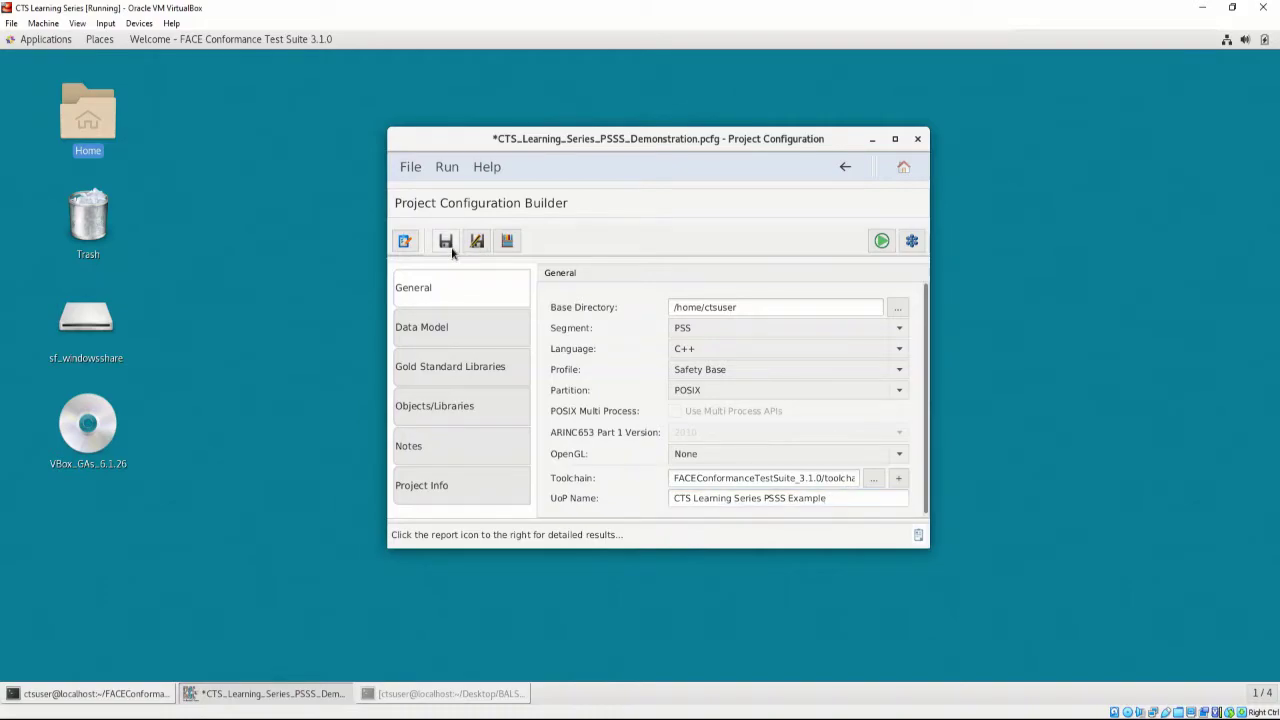
Choose ADSB_Out as the UoP in the project's data model settings.
{"action": "left_click", "coordinate": [486, 333]}
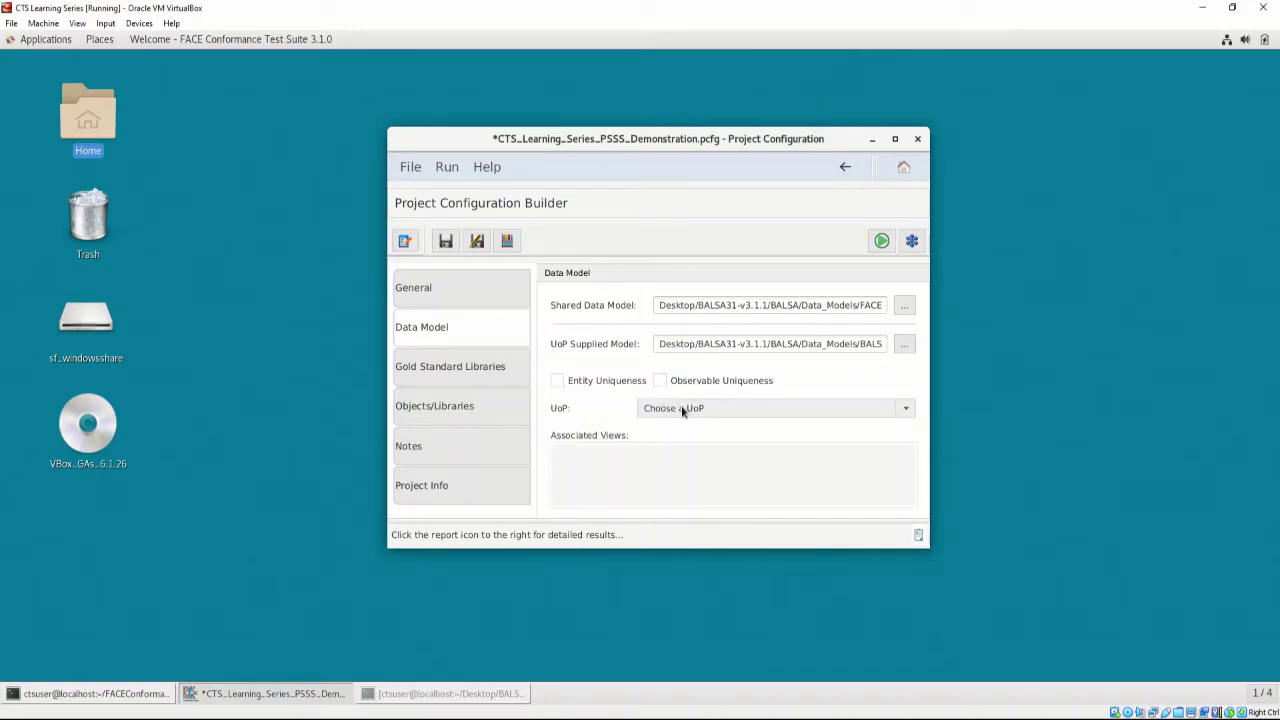
{"action": "left_click", "coordinate": [683, 411]}
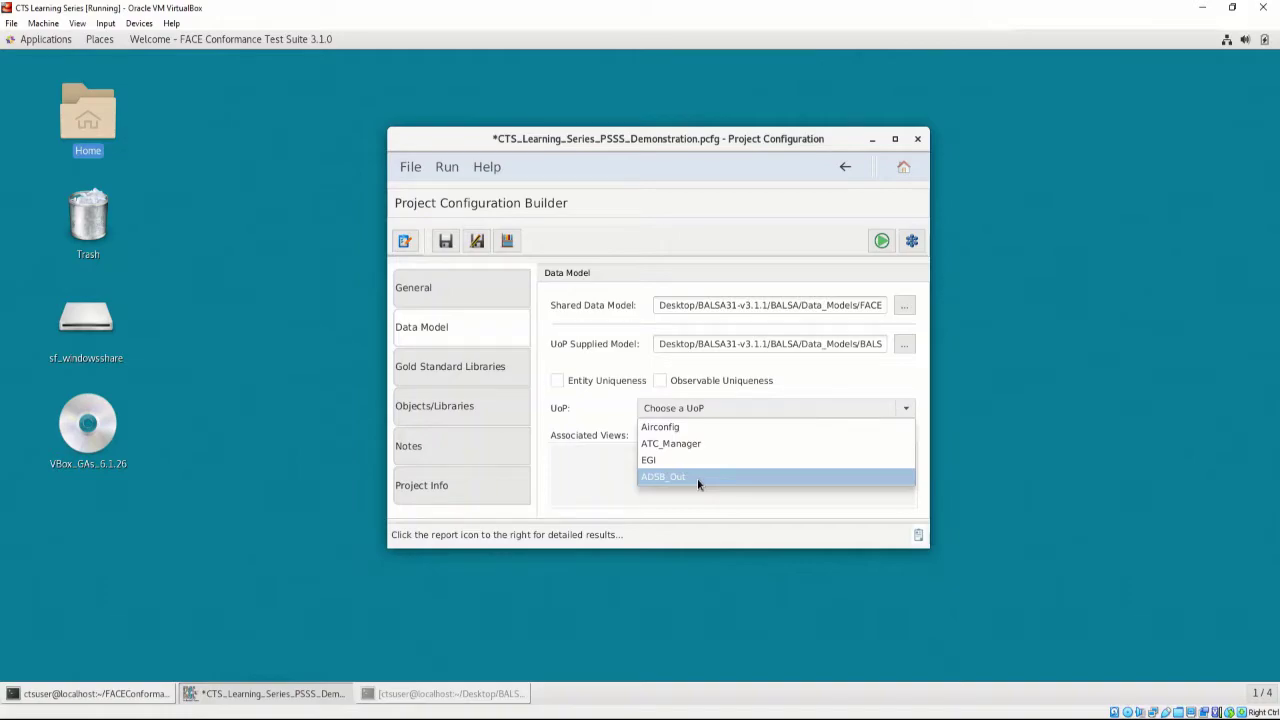
{"action": "left_click", "coordinate": [697, 478]}
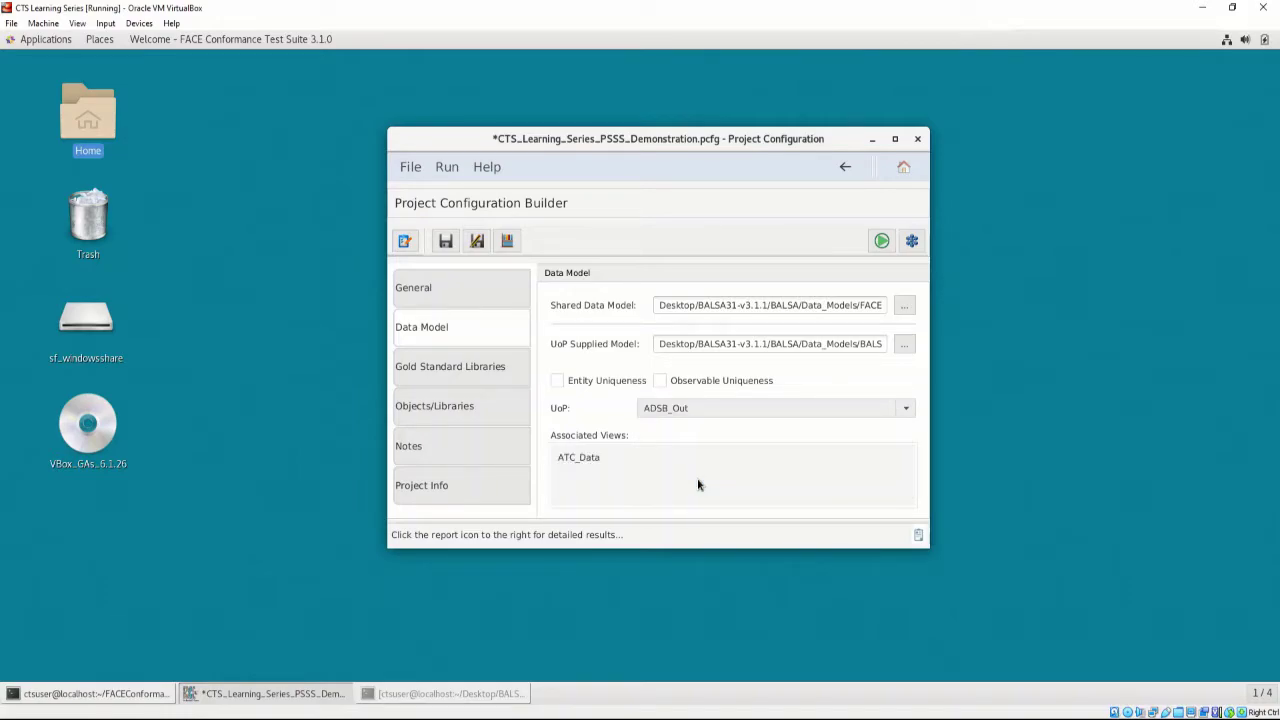
Set the Gold Standard Libraries directory to the GSLs folder in the home directory.
{"action": "left_click", "coordinate": [504, 378]}
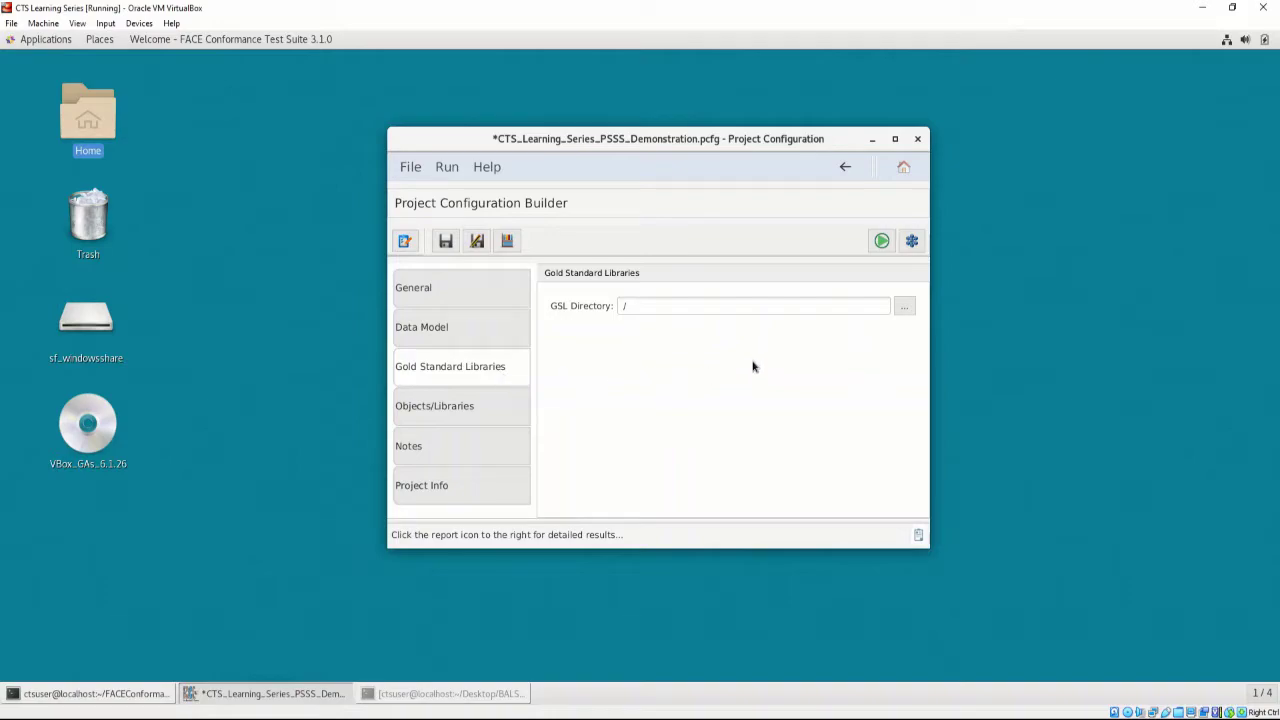
{"action": "left_click", "coordinate": [899, 309]}
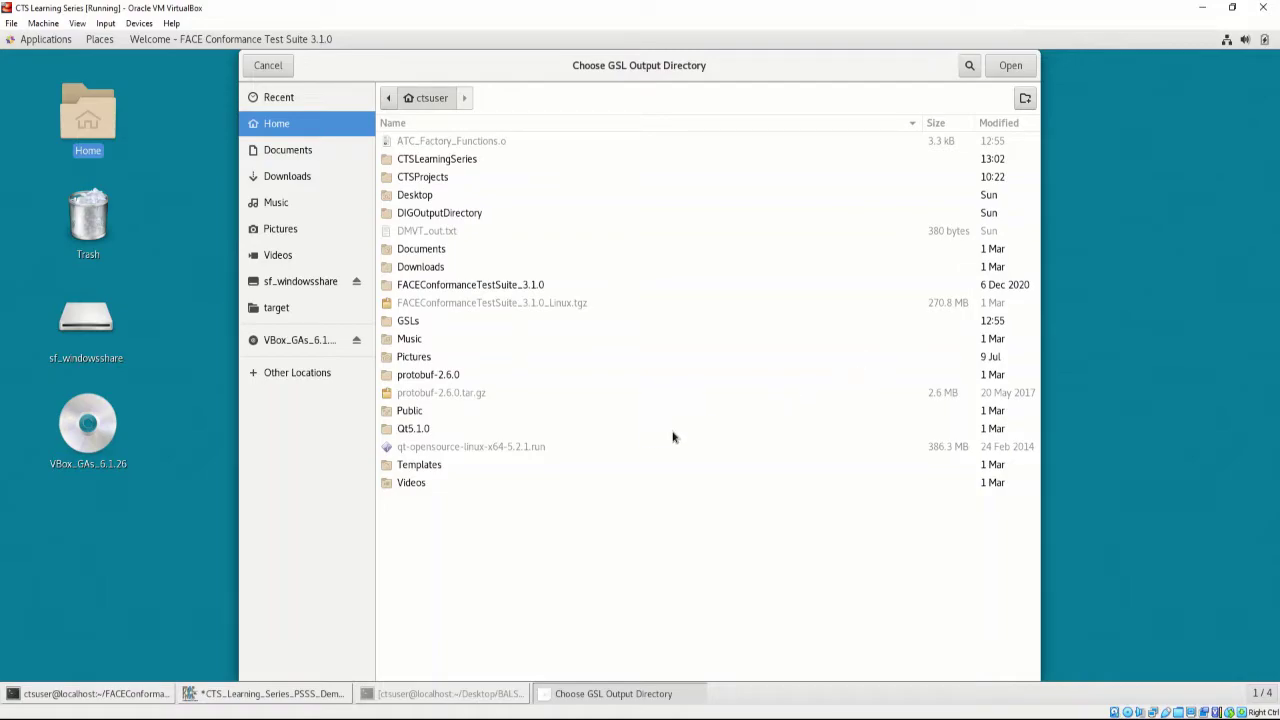
{"action": "left_click", "coordinate": [443, 322]}
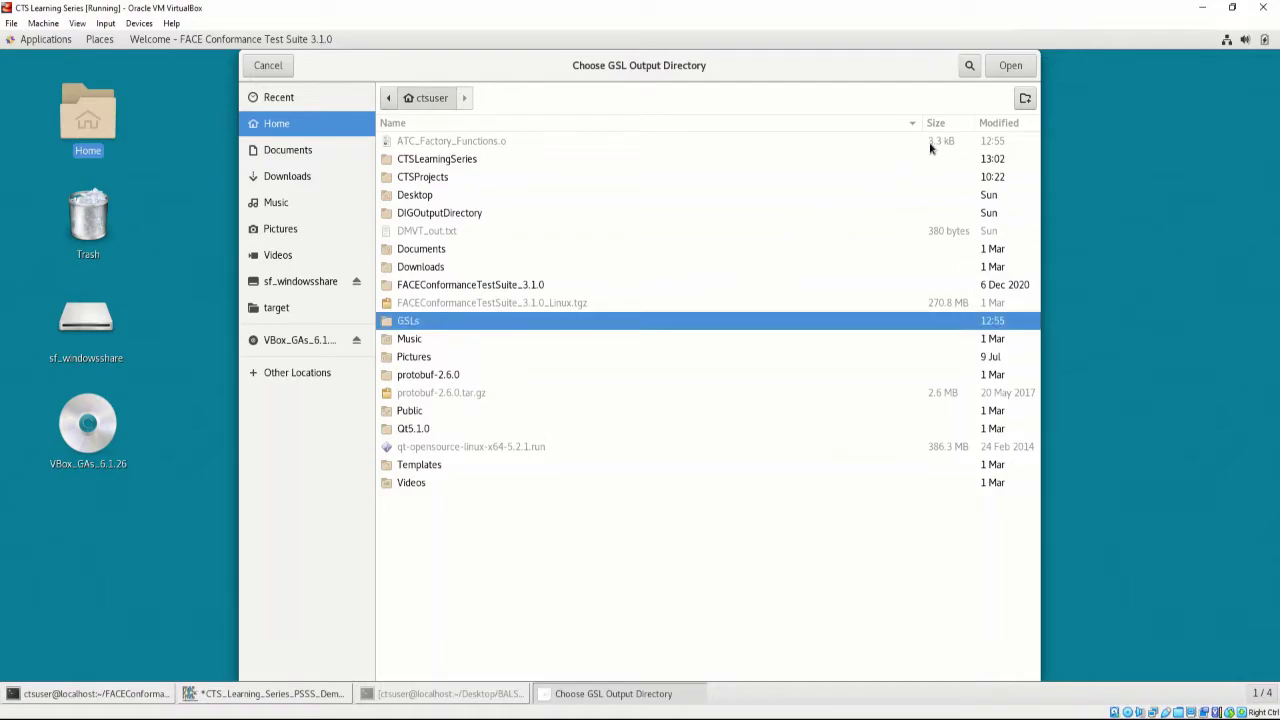
{"action": "left_click", "coordinate": [1010, 66]}
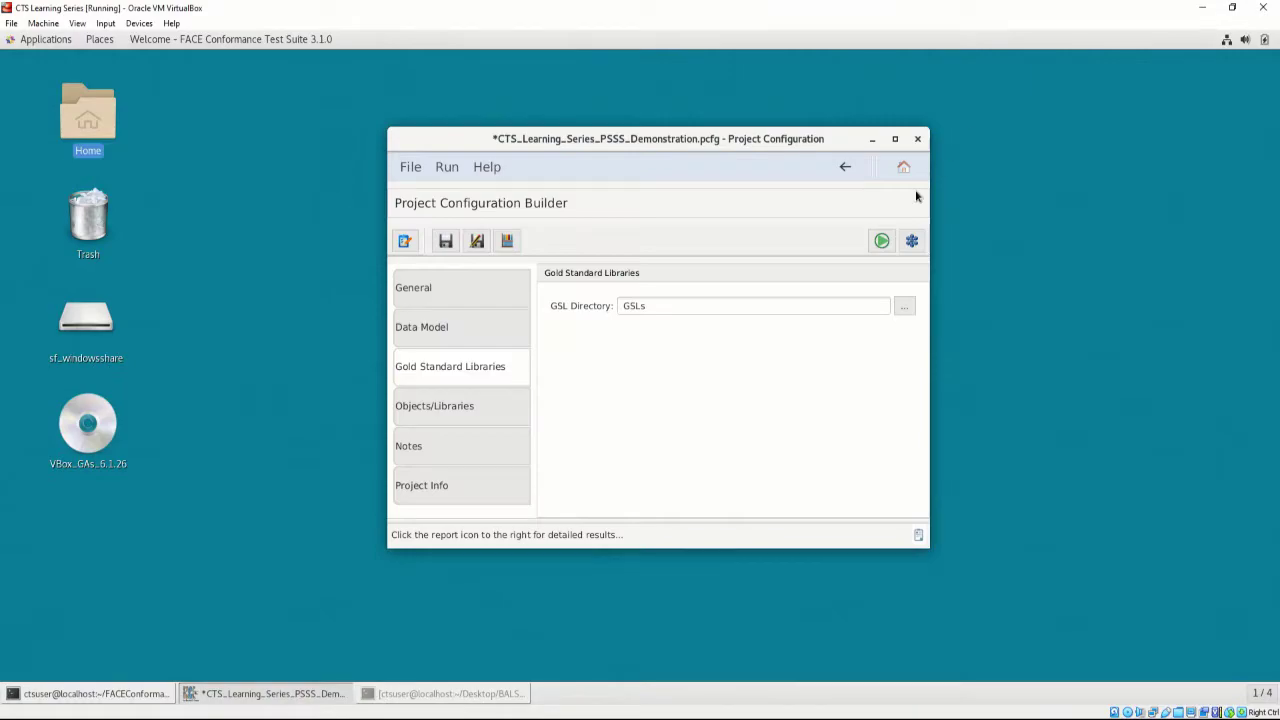
In the Objects/Libraries settings, mark LCM Initializable and LCM Configurable as implemented life cycle management interfaces.
{"action": "left_click", "coordinate": [514, 409]}
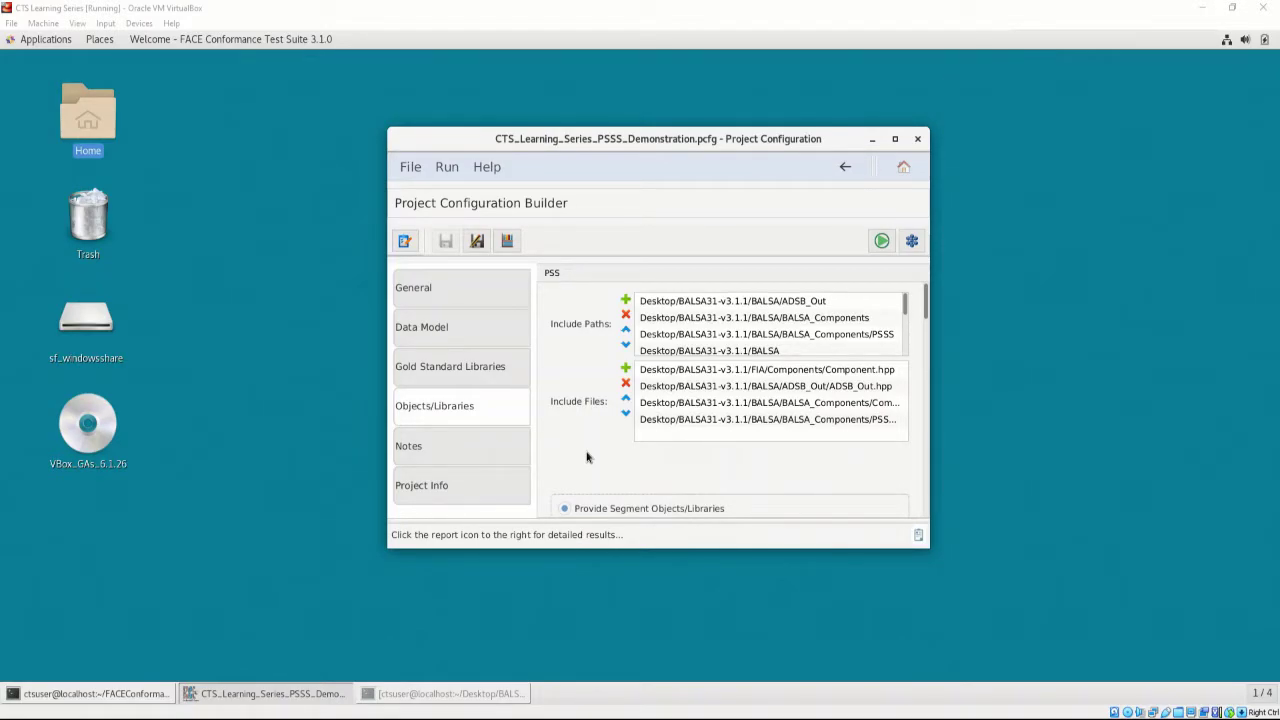
{"action": "scroll", "coordinate": [587, 457], "scroll_direction": "down", "scroll_amount": 5}
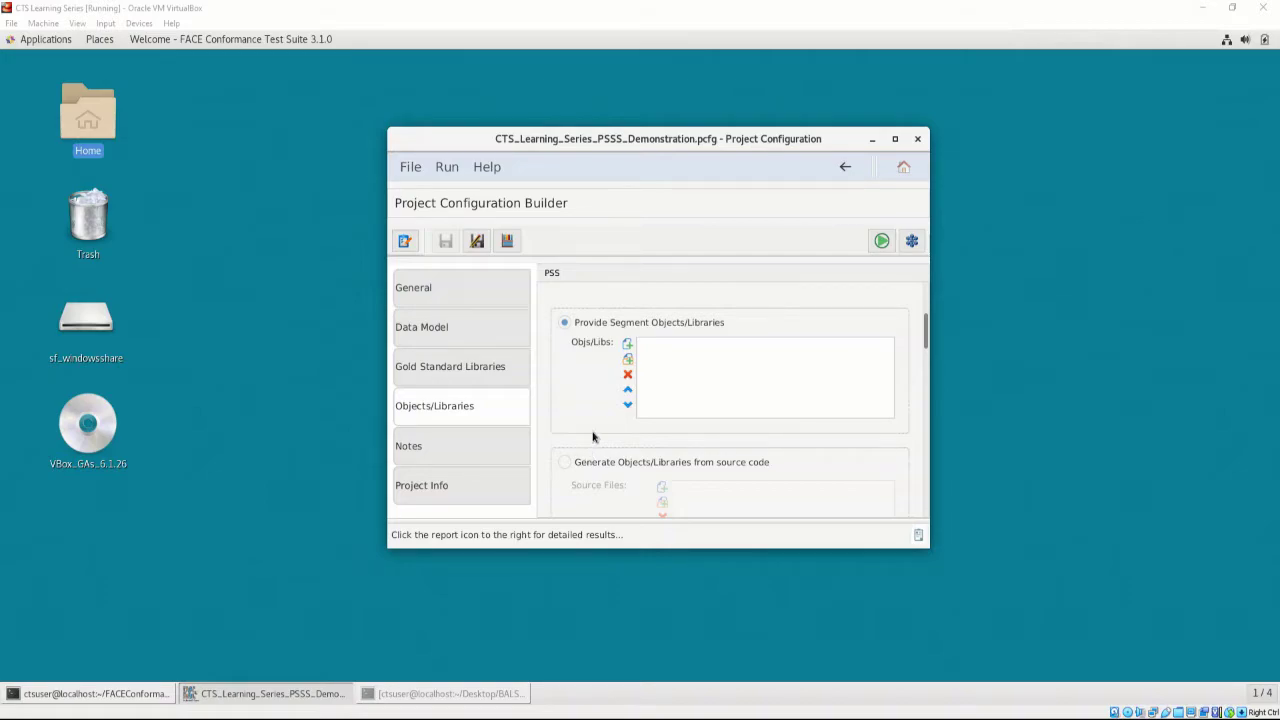
{"action": "scroll", "coordinate": [599, 427], "scroll_direction": "down", "scroll_amount": 3}
{"action": "scroll", "coordinate": [599, 427], "scroll_direction": "down", "scroll_amount": 3}
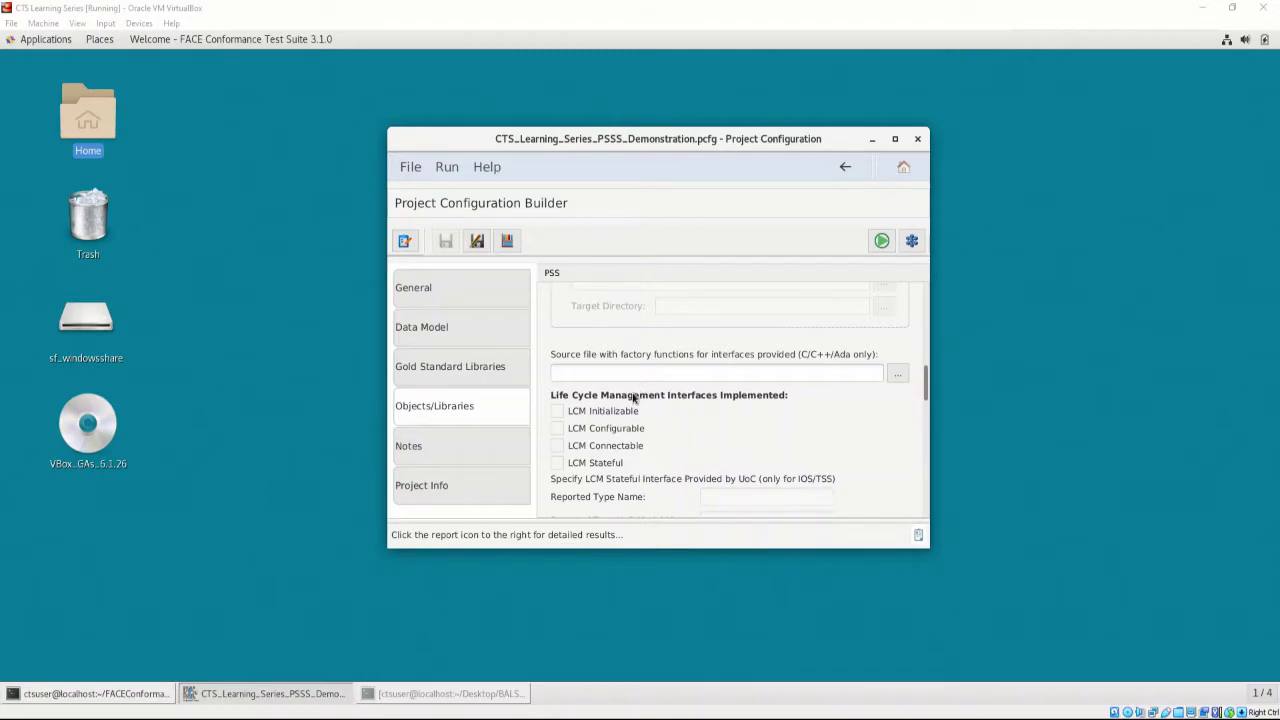
{"action": "left_click", "coordinate": [559, 412]}
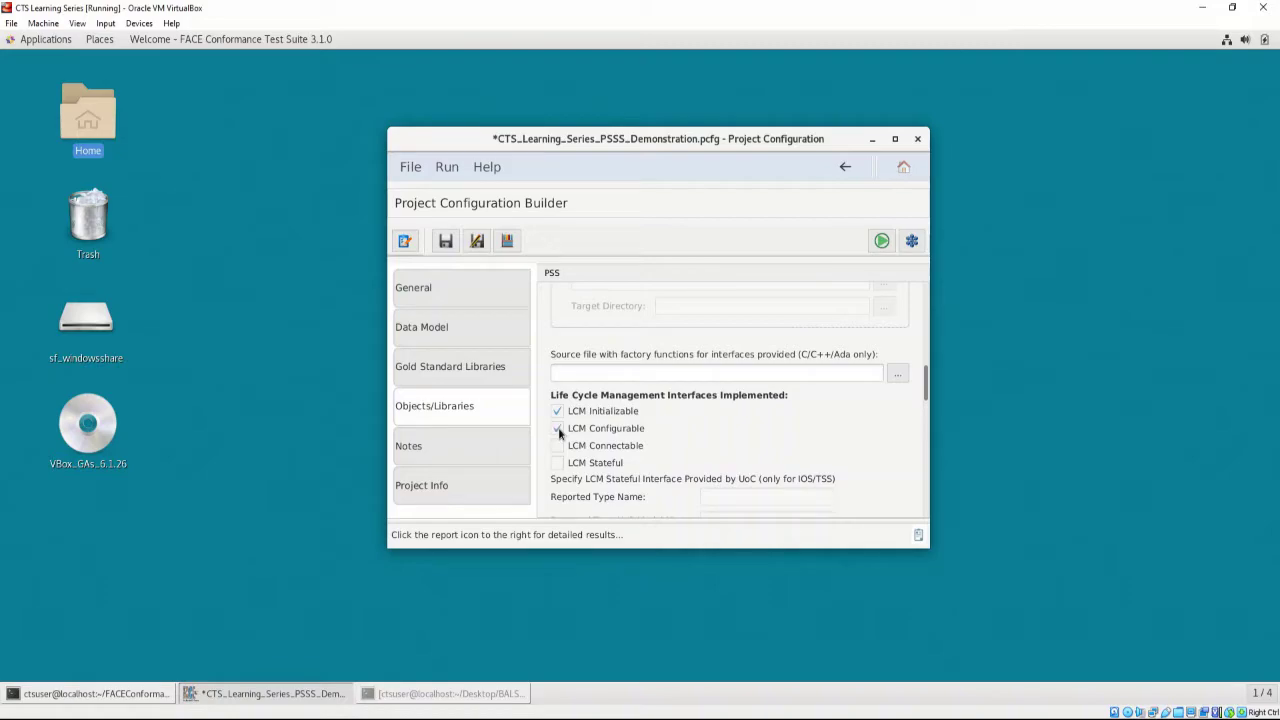
Mark Configuration Services, Generic I/O Interface and Health and Fault Monitoring (HMFM) Interface as FACE interfaces used.
{"action": "scroll", "coordinate": [558, 431], "scroll_direction": "down", "scroll_amount": 5}
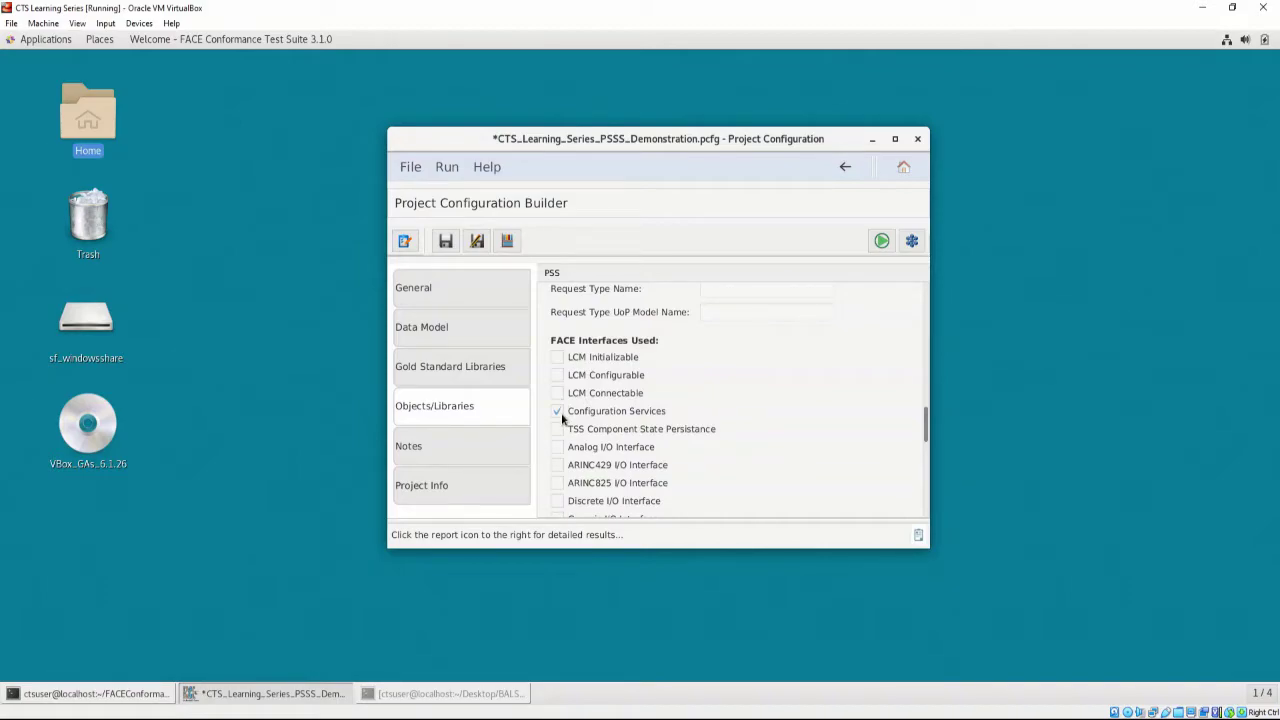
{"action": "scroll", "coordinate": [562, 465], "scroll_direction": "down", "scroll_amount": 3}
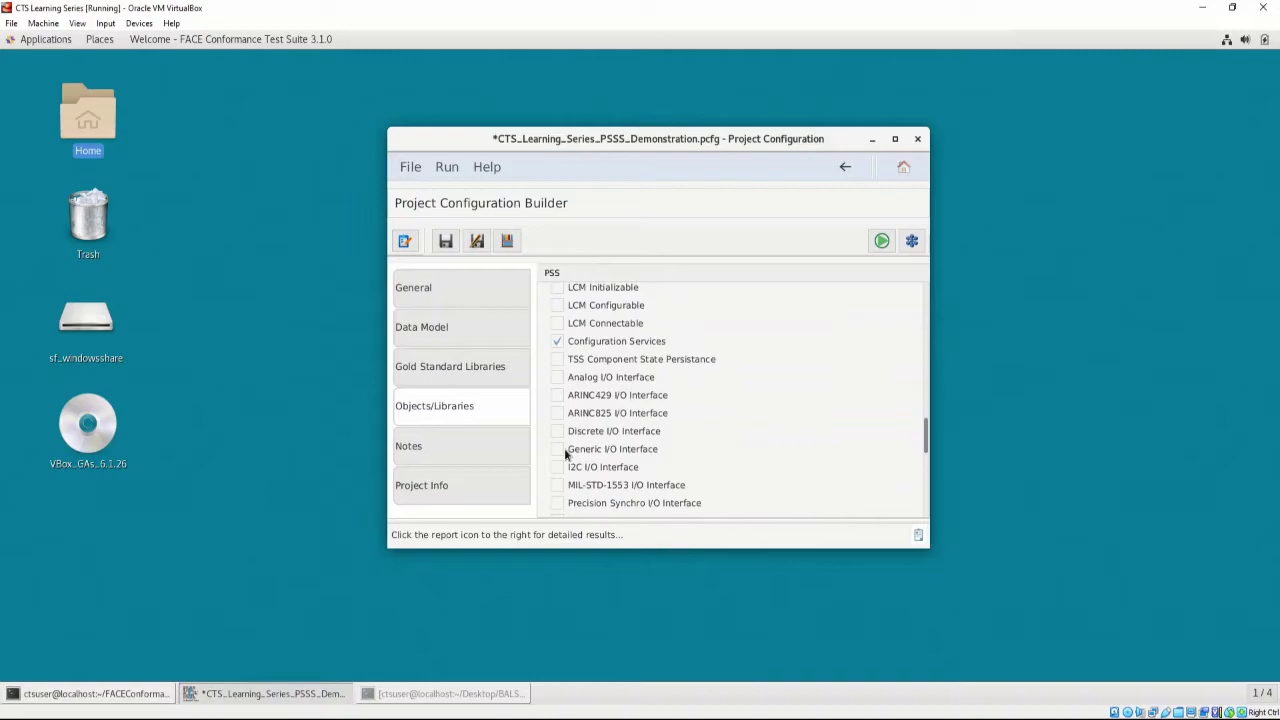
{"action": "left_click", "coordinate": [559, 451]}
{"action": "scroll", "coordinate": [695, 460], "scroll_direction": "down", "scroll_amount": 2}
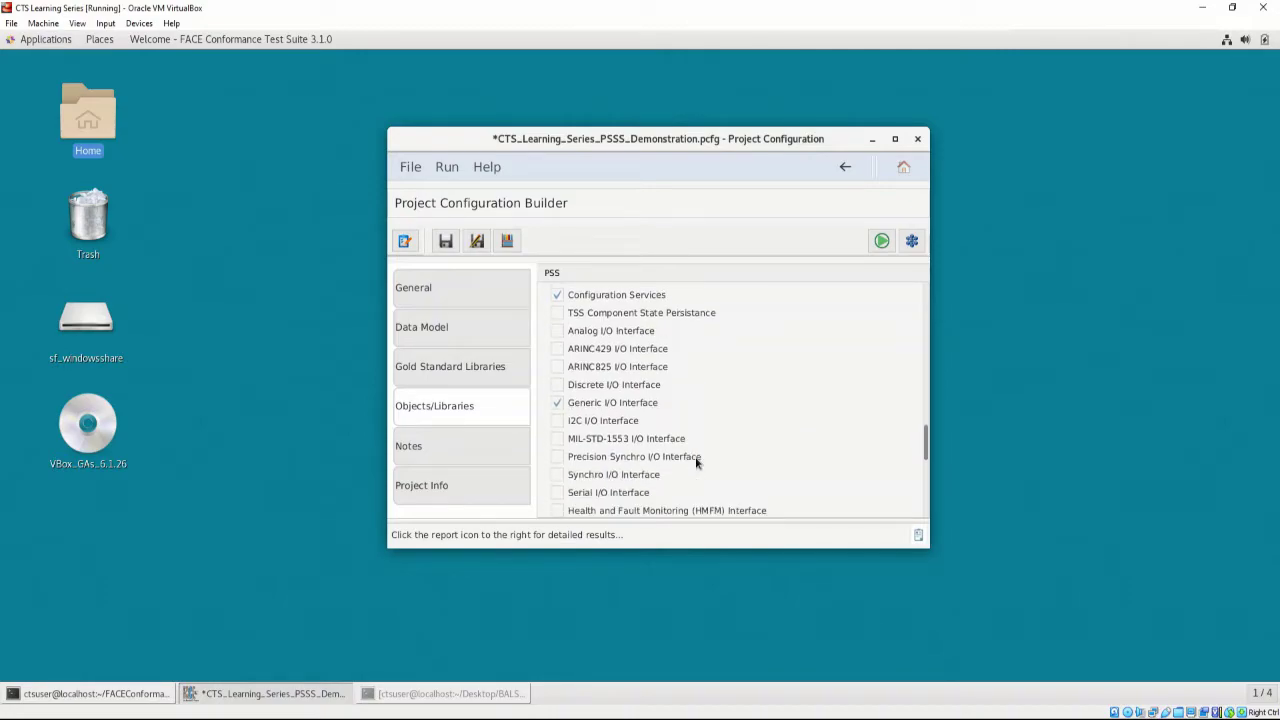
{"action": "scroll", "coordinate": [697, 462], "scroll_direction": "down", "scroll_amount": 1}
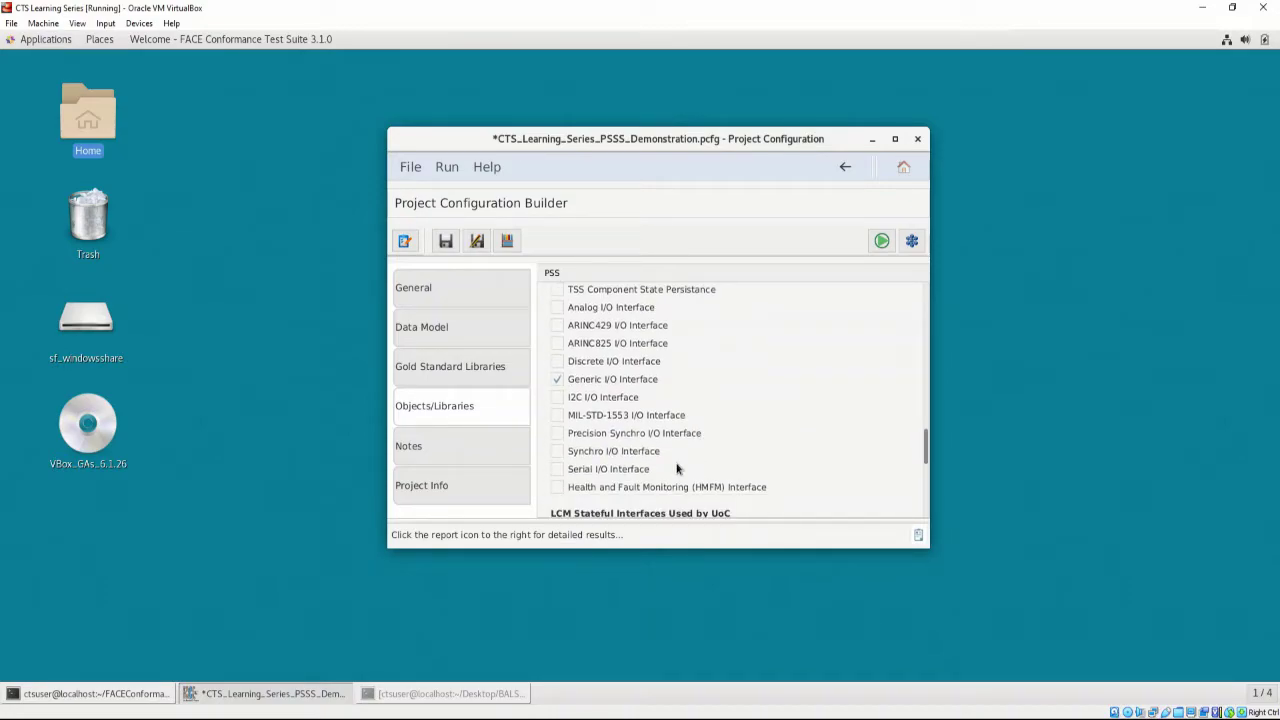
{"action": "left_click", "coordinate": [557, 487]}
{"action": "scroll", "coordinate": [686, 461], "scroll_direction": "down", "scroll_amount": 5}
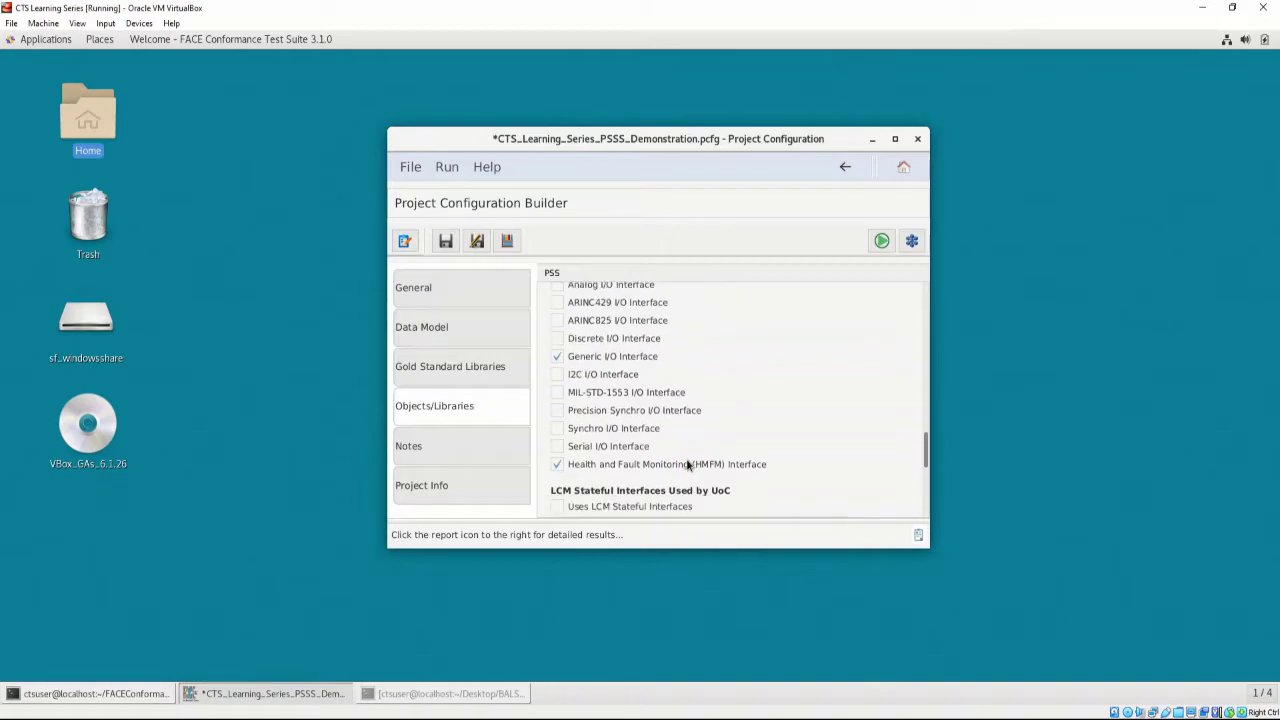
Save the project configuration and generate the Gold Standard Libraries.
{"action": "scroll", "coordinate": [687, 465], "scroll_direction": "down", "scroll_amount": 1}
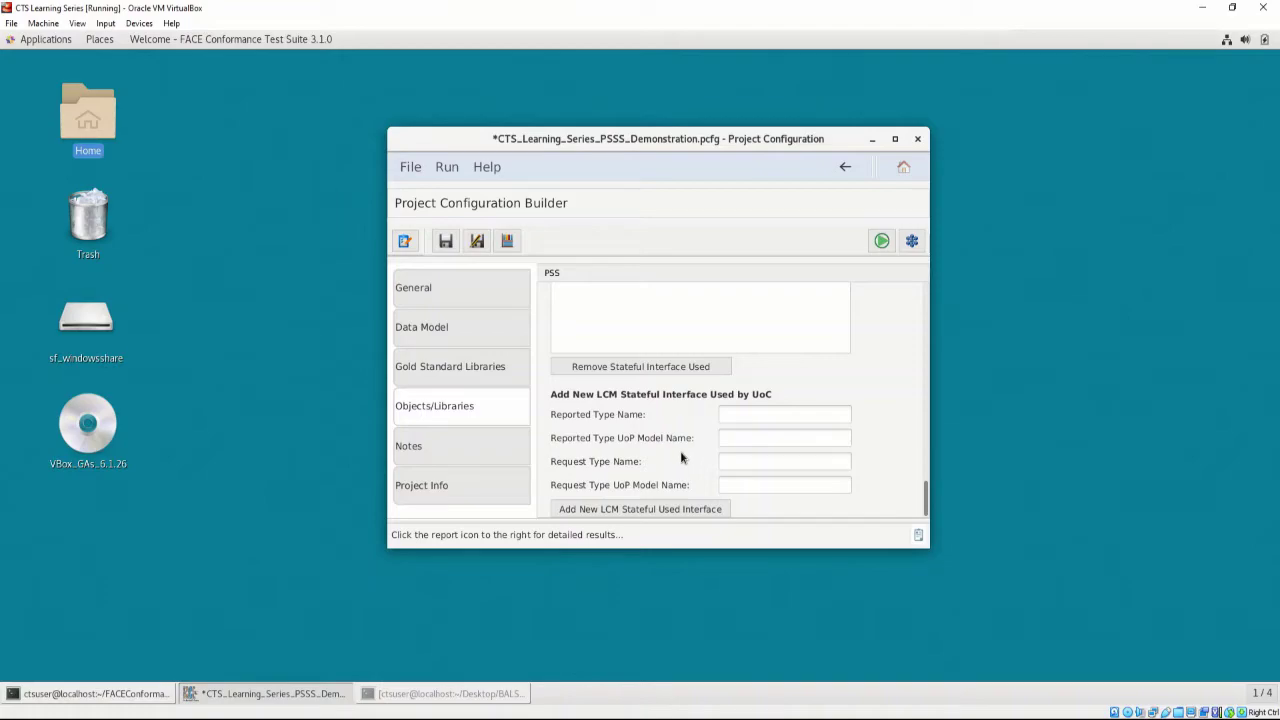
{"action": "left_click", "coordinate": [455, 250]}
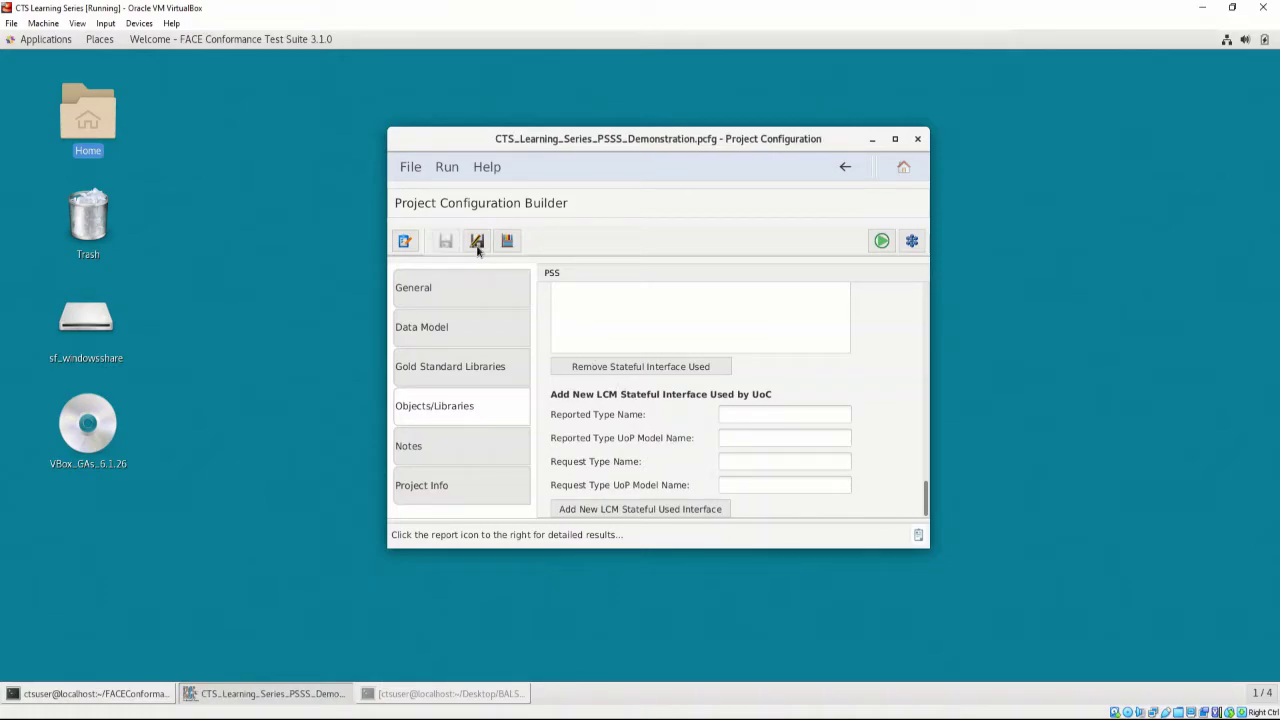
{"action": "left_click", "coordinate": [508, 242]}
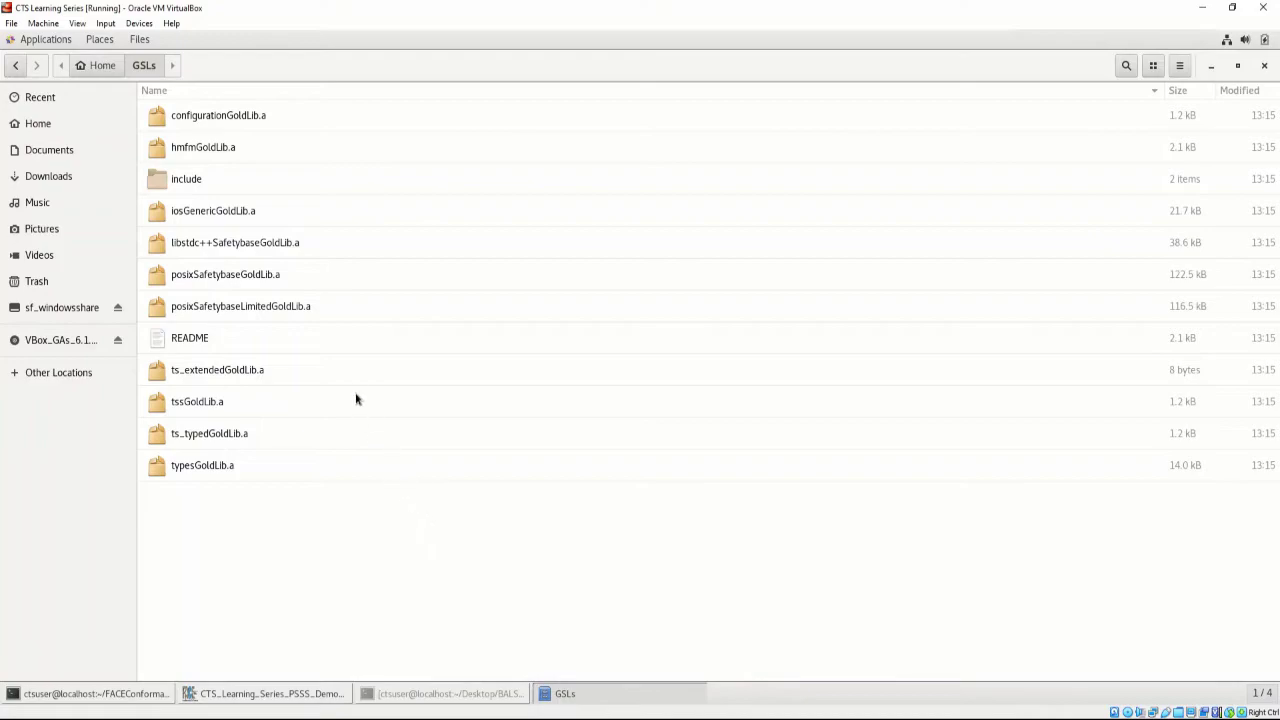
Review the README, the CTS_Factory_Functions.hpp header and the FACE include folder in the GSLs directory.
{"action": "double_click", "coordinate": [342, 338]}
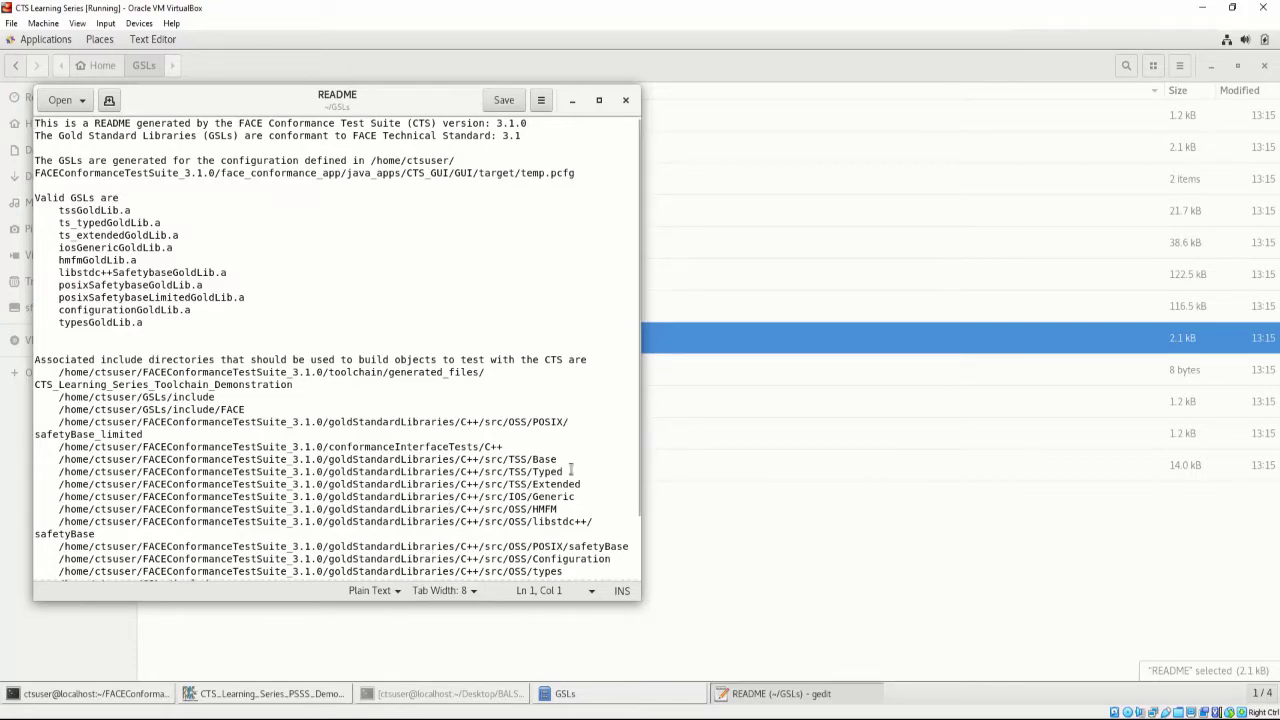
{"action": "scroll", "coordinate": [587, 462], "scroll_direction": "down", "scroll_amount": 1}
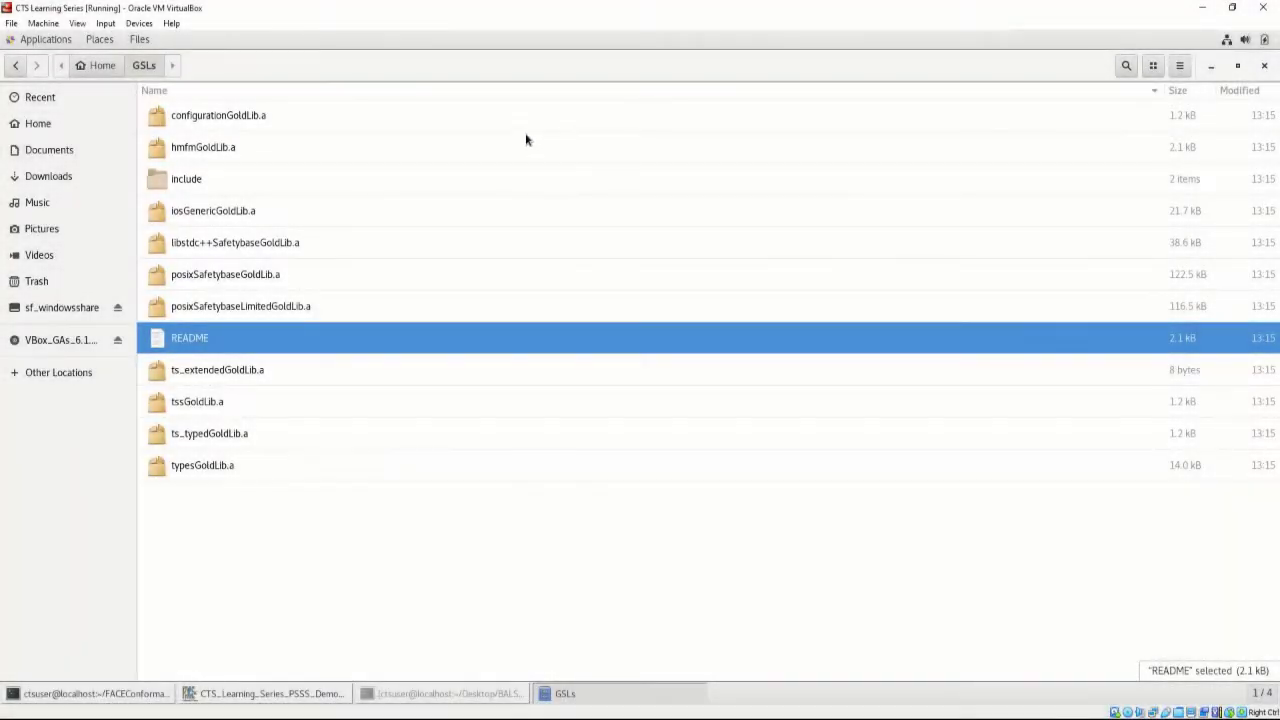
{"action": "double_click", "coordinate": [424, 180]}
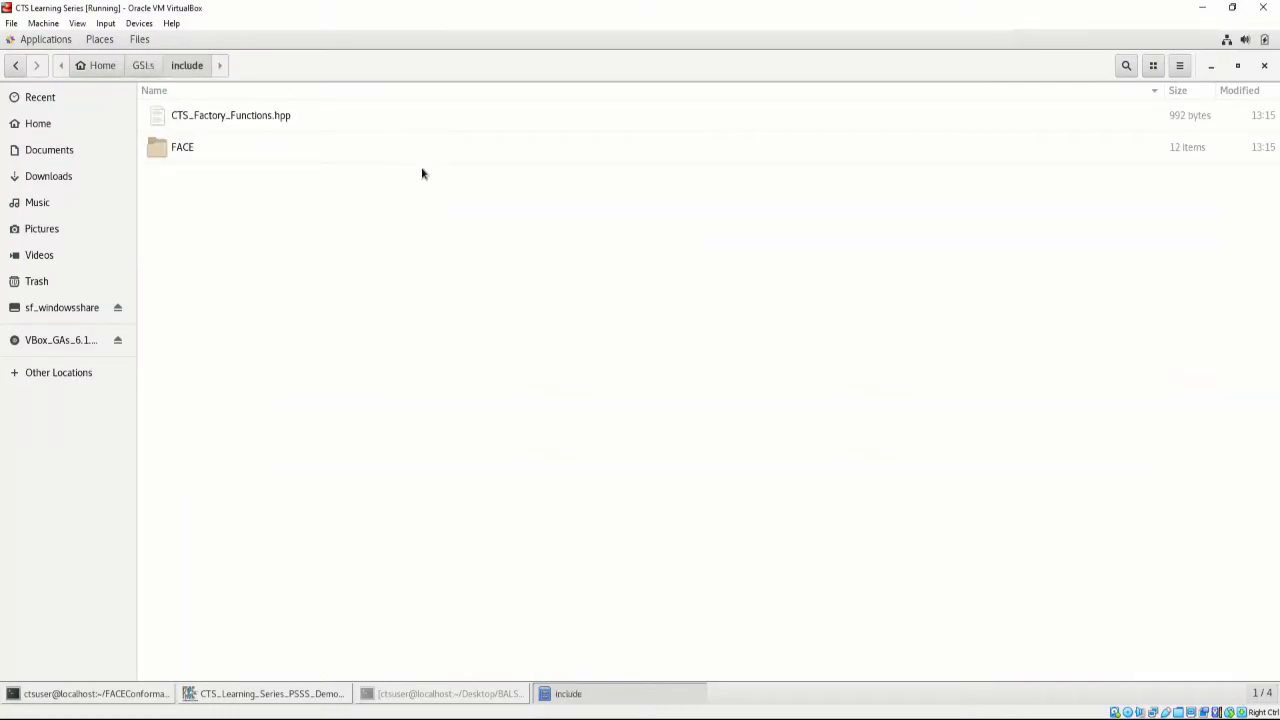
{"action": "double_click", "coordinate": [402, 114]}
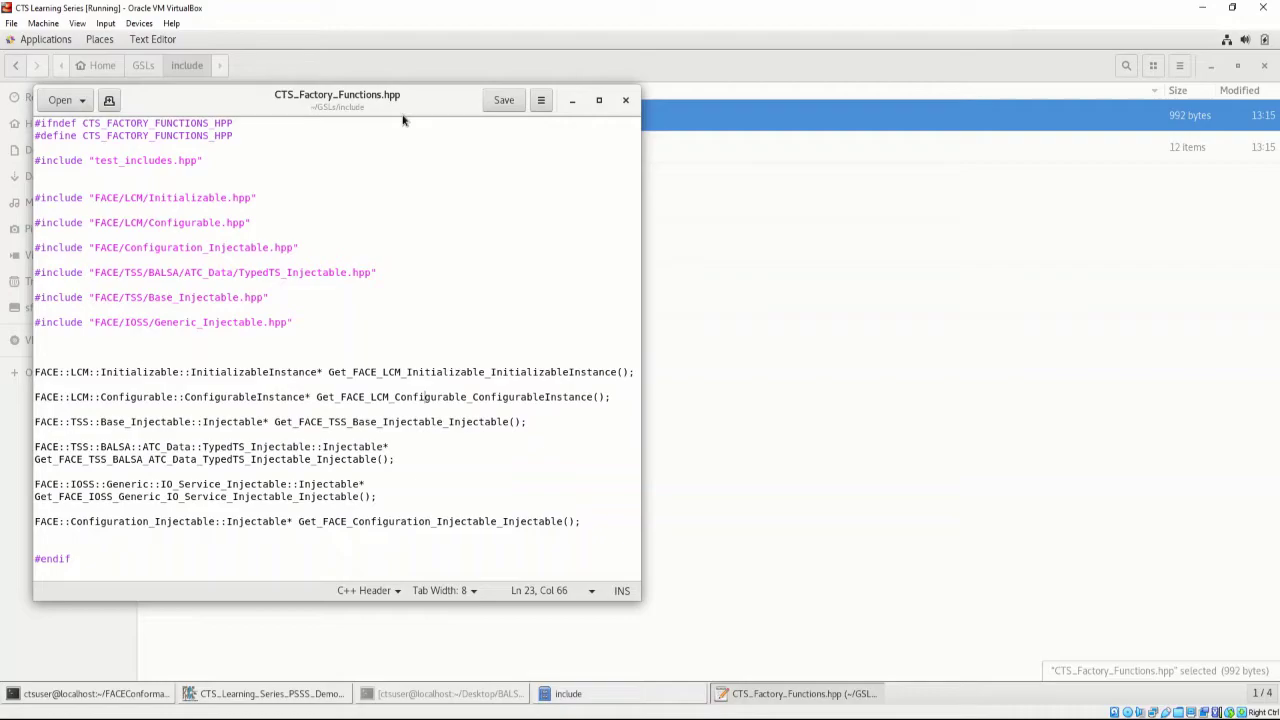
{"action": "left_click", "coordinate": [571, 100]}
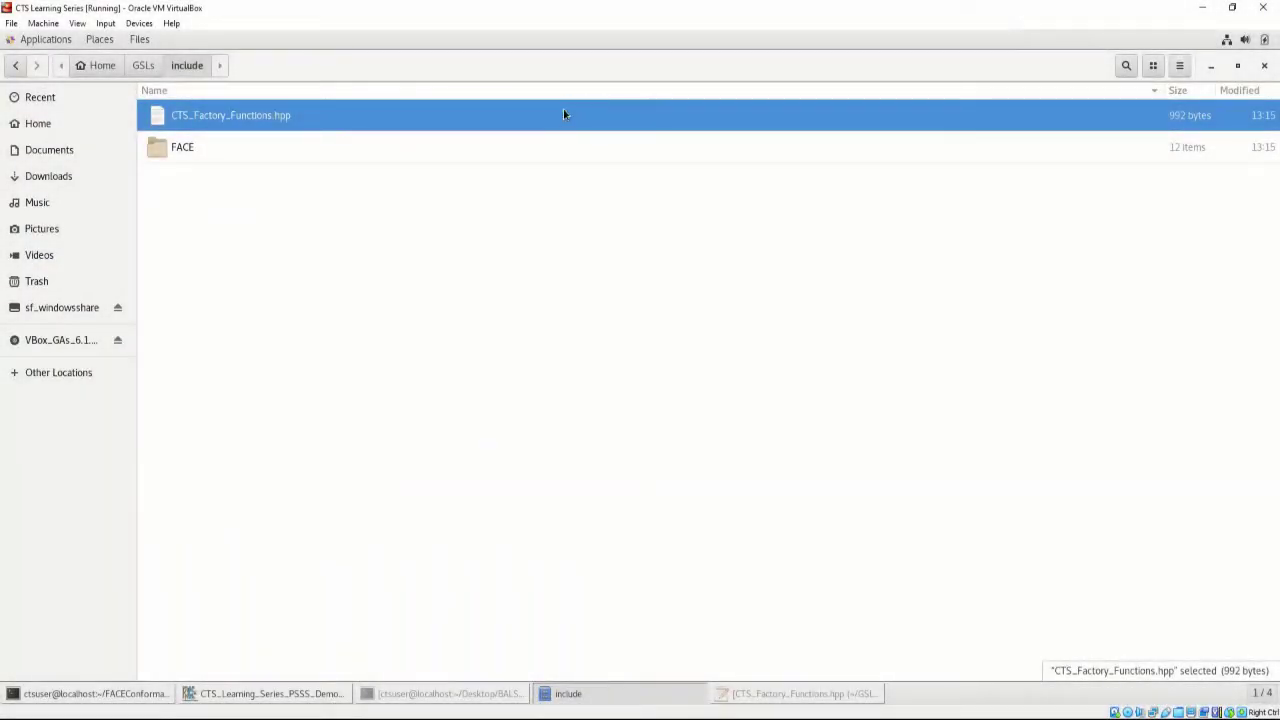
{"action": "double_click", "coordinate": [474, 156]}
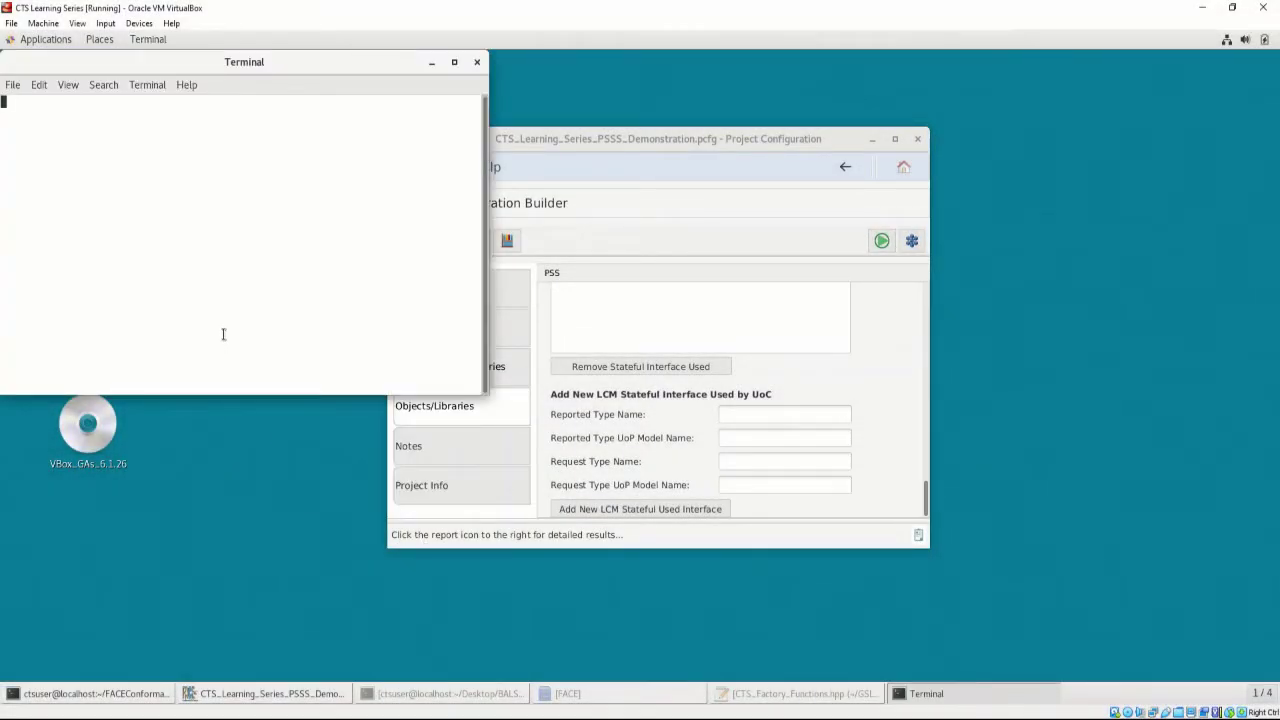
In the terminal, go to the CTSLearningSeries directory and open a new ADSB_Out_Factory_Functions.cpp file in gedit.
{"action": "type", "text": "cd CTSLe"}
{"action": "key", "text": "Tab"}
{"action": "key", "text": "Return"}
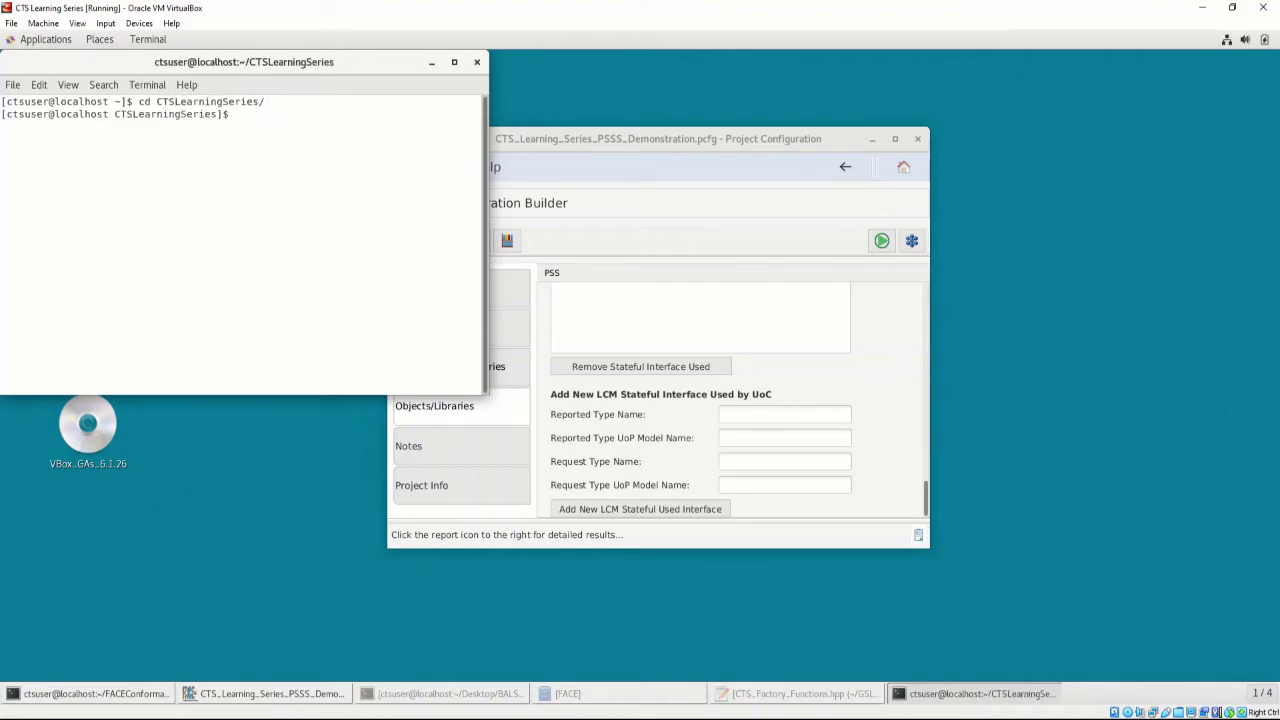
{"action": "type", "text": "gedit ADSB_Out_Factory_Functions.cpp"}
{"action": "key", "text": "Return"}
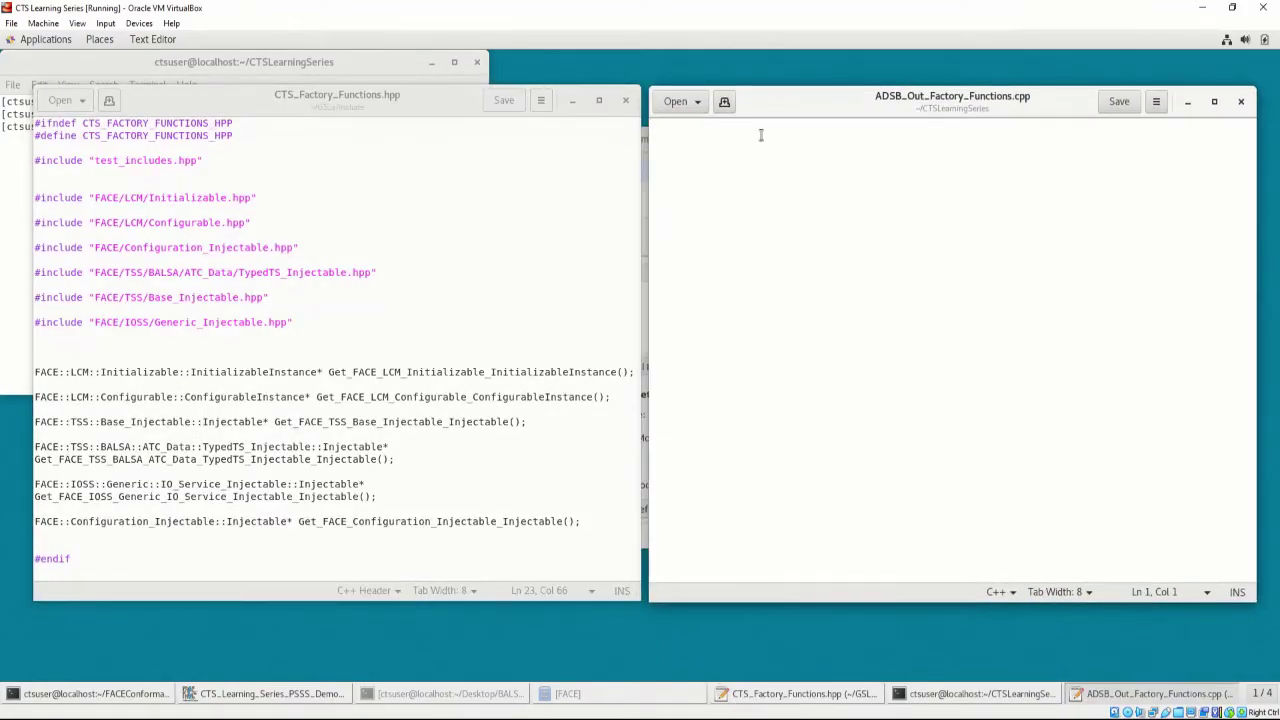
Add include lines for <CTS_Factory_Functions.hpp> and <ADSB_Out.hpp> to the empty source file.
{"action": "type", "text": "#include <C"}
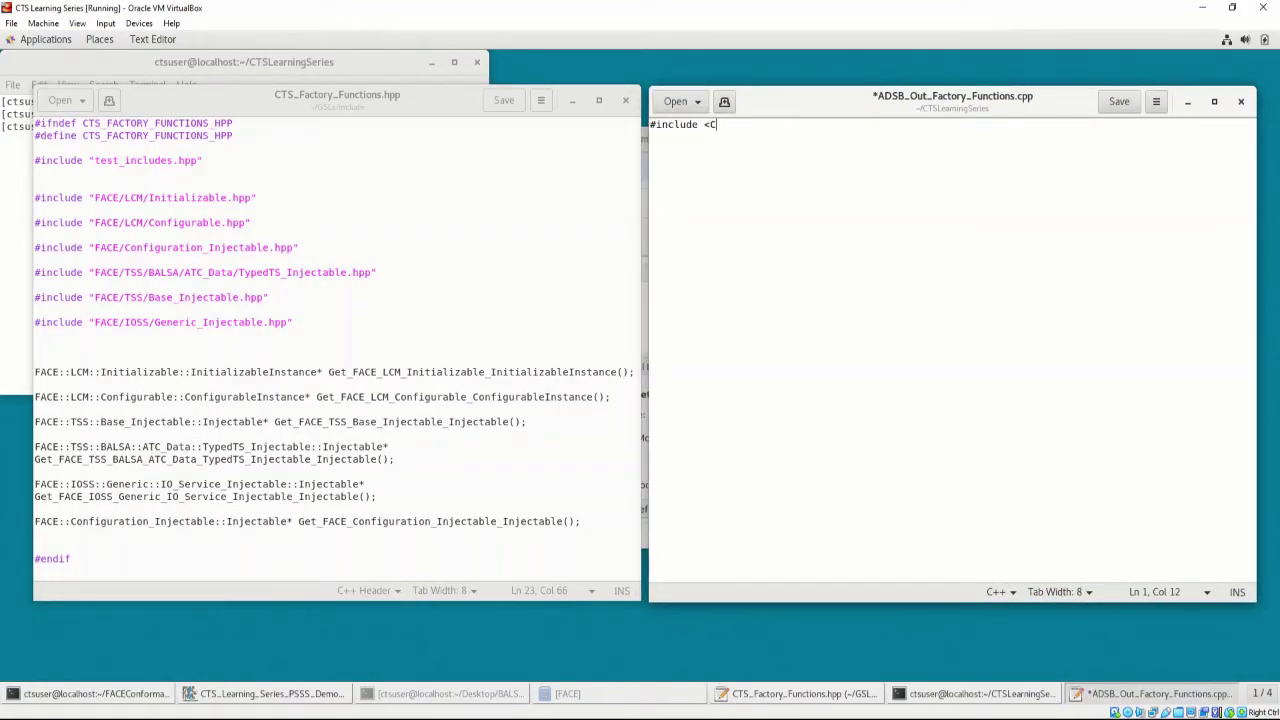
{"action": "type", "text": "TS_Factory_Functions.hpp>"}
{"action": "key", "text": "Return"}
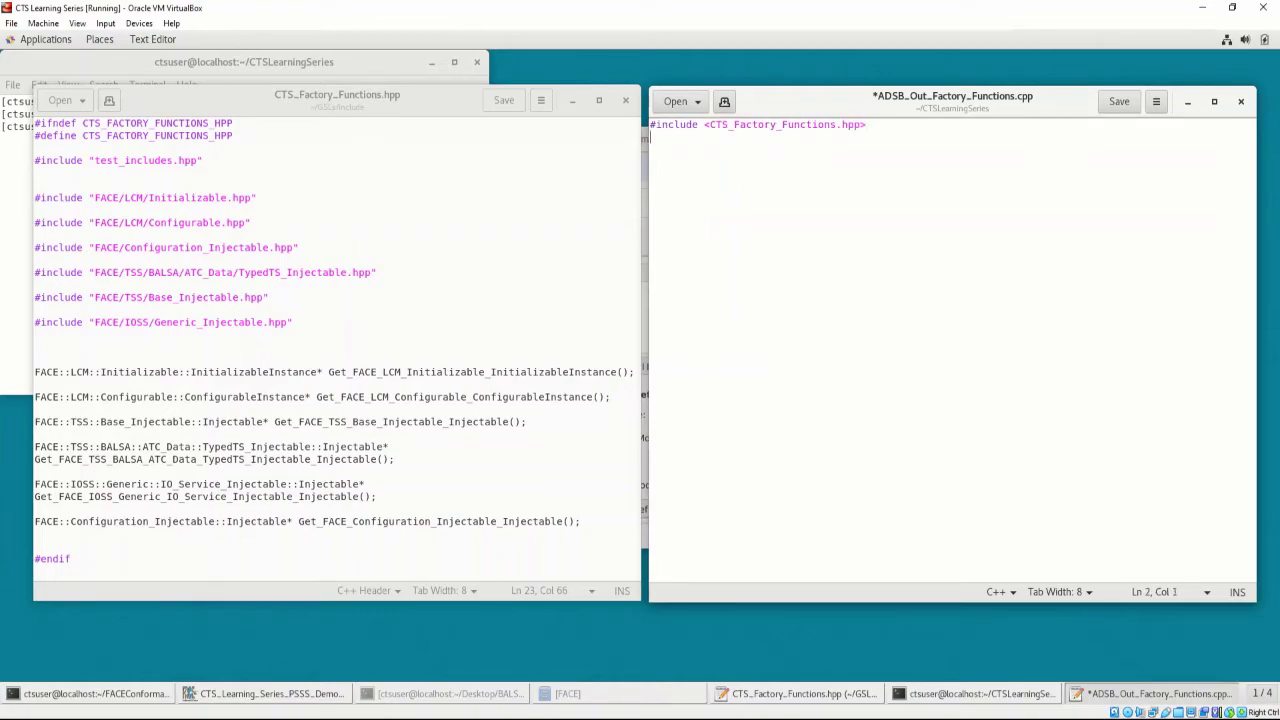
{"action": "type", "text": "#include <ADSB"}
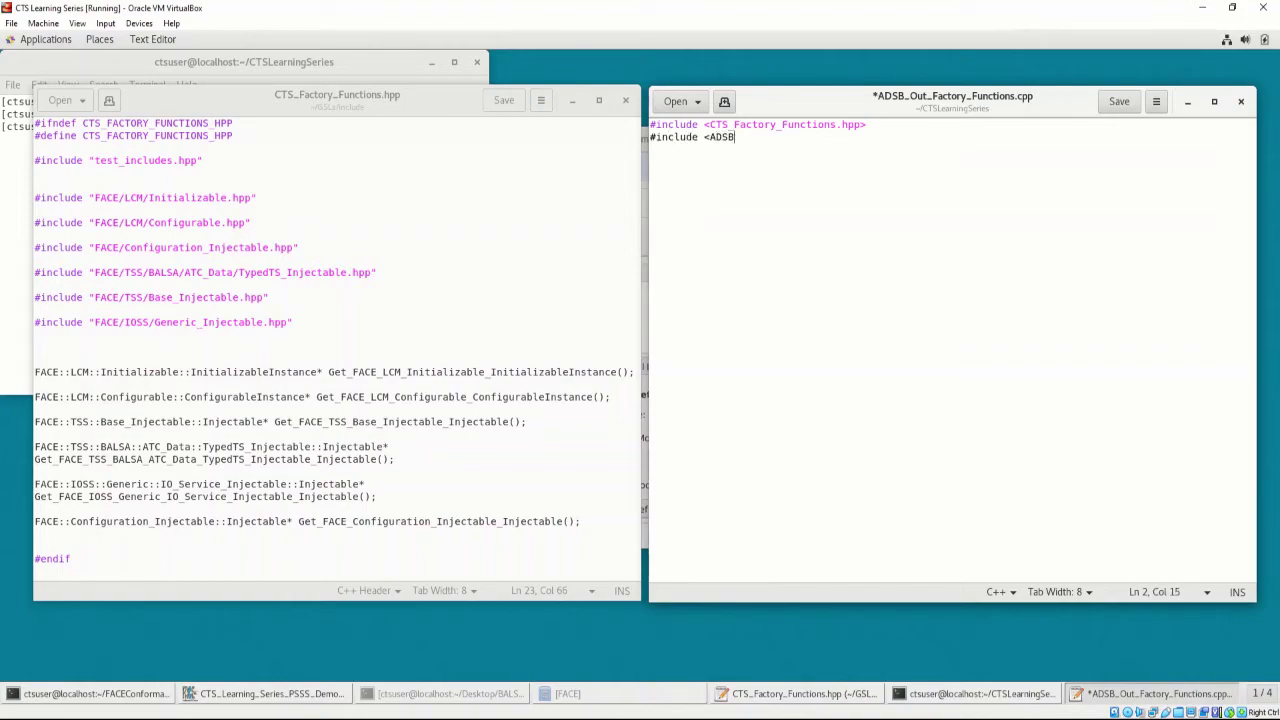
{"action": "type", "text": "_Out.hpp>"}
{"action": "key", "text": "Return"}
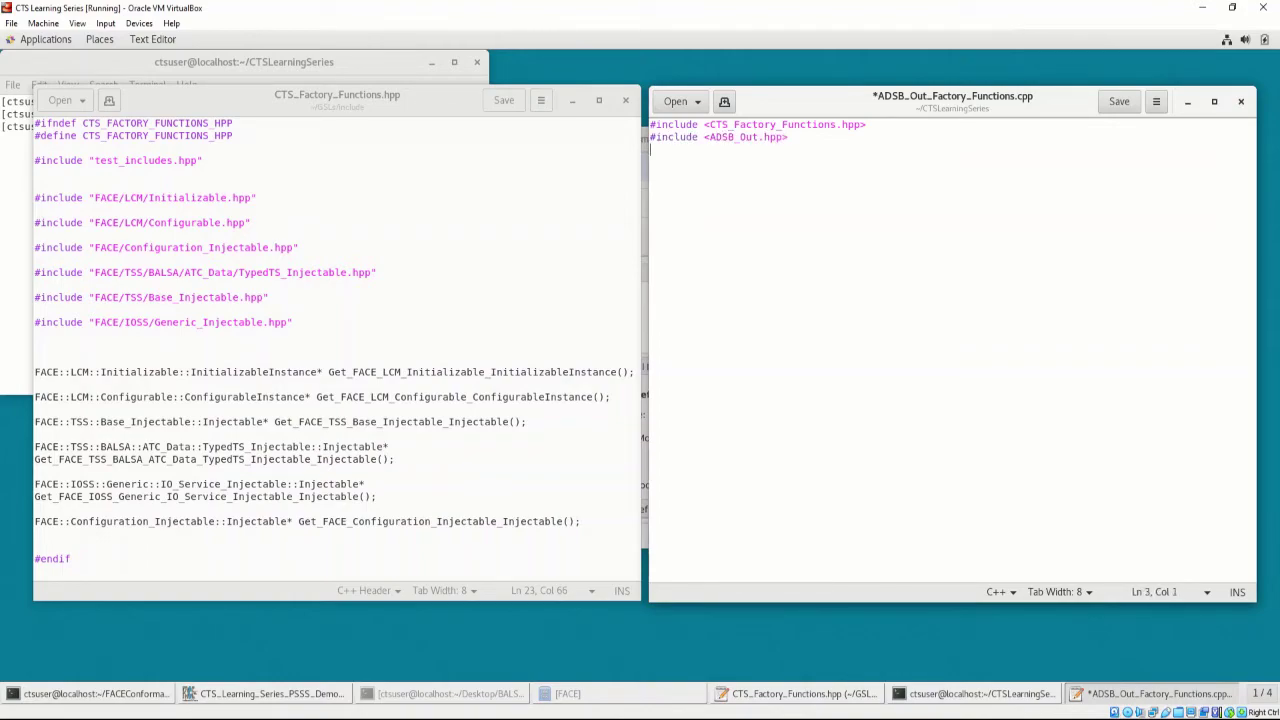
Copy all six factory function declarations from CTS_Factory_Functions.hpp into ADSB_Out_Factory_Functions.cpp below the include lines.
{"action": "left_click_drag", "start_coordinate": [575, 521], "coordinate": [35, 372]}
{"action": "key", "text": "ctrl+c"}
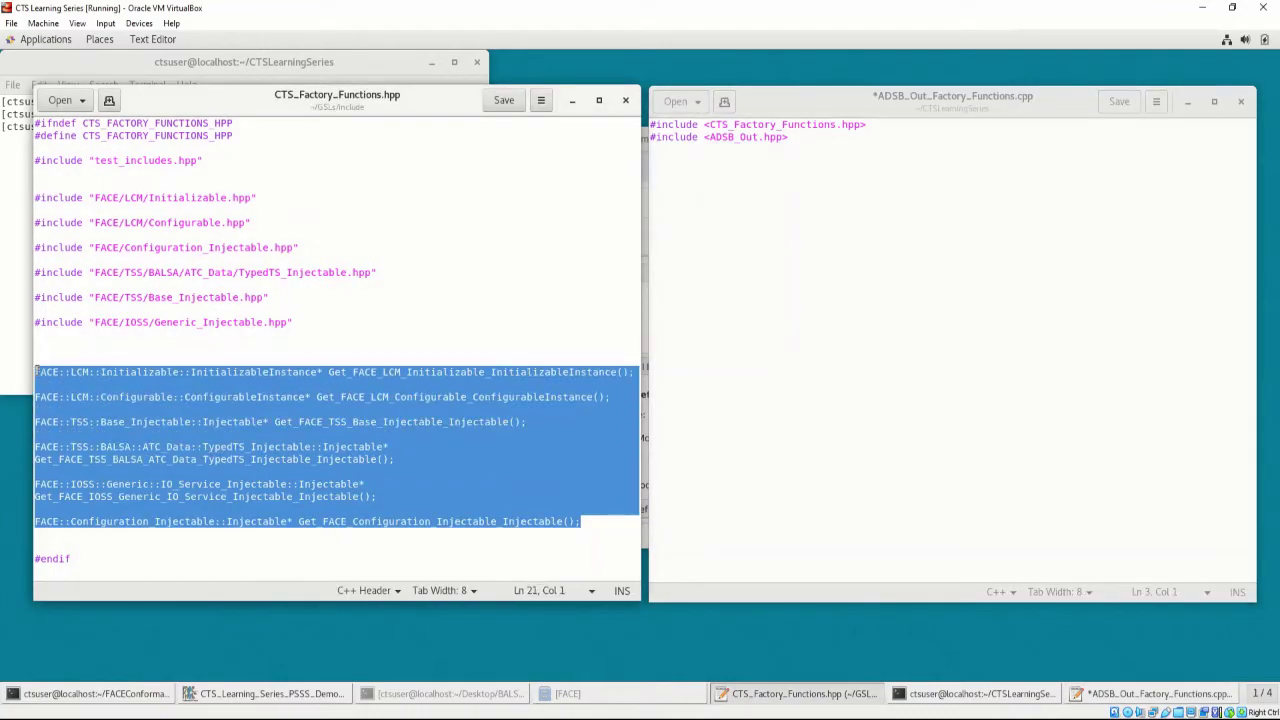
{"action": "left_click", "coordinate": [710, 178]}
{"action": "key", "text": "Return"}
{"action": "key", "text": "ctrl+v"}
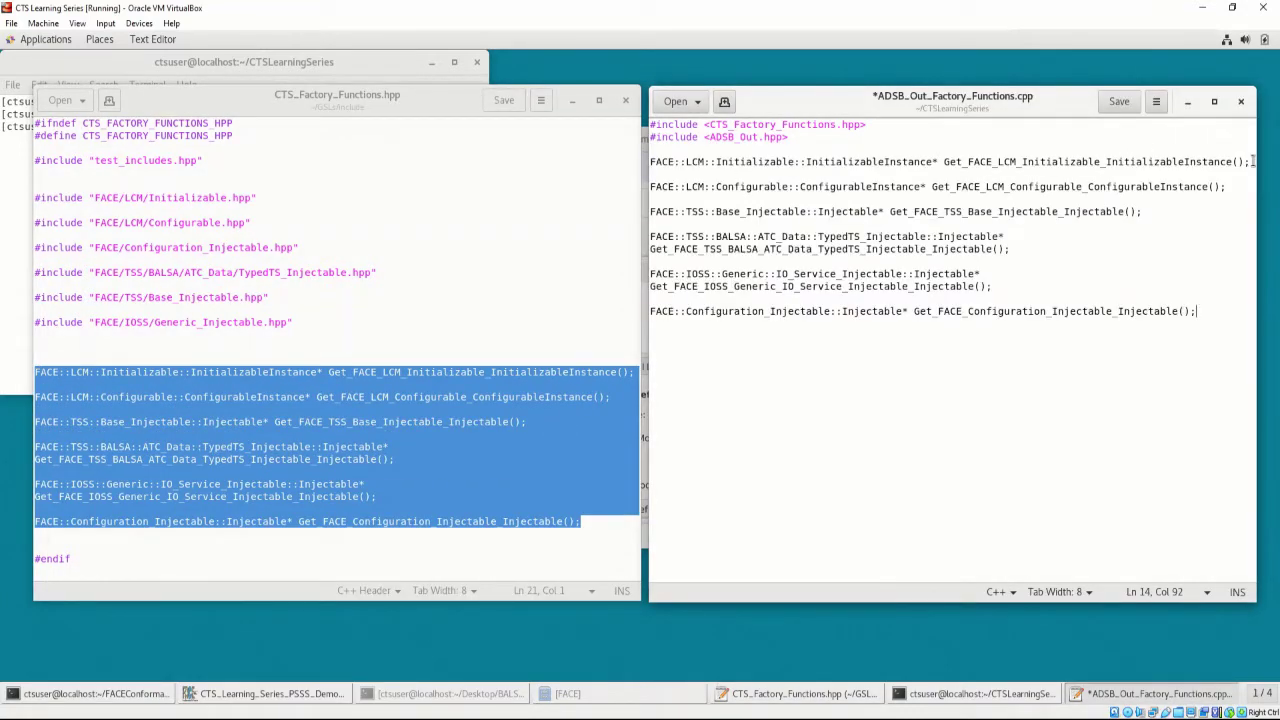
Turn the six pasted declarations into function definitions by replacing each semicolon with an empty braced body.
{"action": "left_click", "coordinate": [1248, 161]}
{"action": "type", "text": "{  }"}
{"action": "key", "text": "Down"}
{"action": "key", "text": "Down"}
{"action": "key", "text": "End"}
{"action": "key", "text": "BackSpace"}
{"action": "type", "text": "{  }"}
{"action": "key", "text": "Down"}
{"action": "key", "text": "Down"}
{"action": "key", "text": "End"}
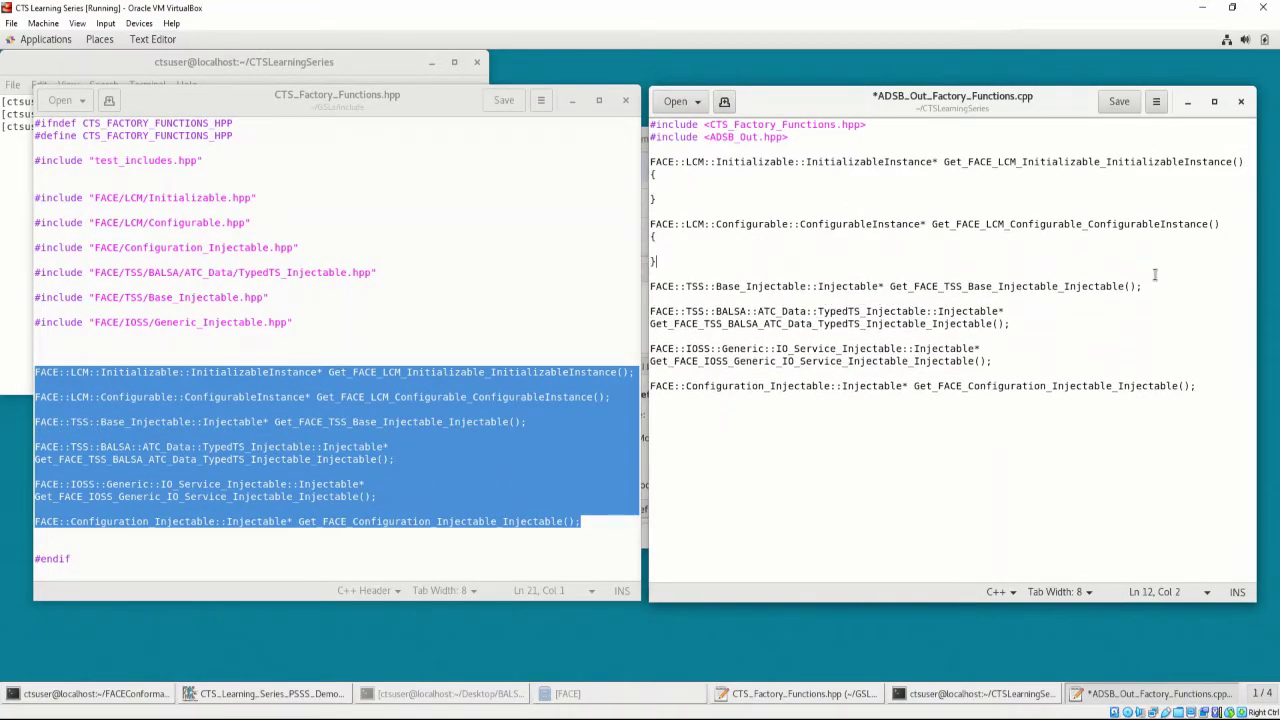
{"action": "key", "text": "BackSpace"}
{"action": "type", "text": "{  }"}
{"action": "key", "text": "Down"}
{"action": "key", "text": "Down"}
{"action": "key", "text": "Down"}
{"action": "key", "text": "End"}
{"action": "key", "text": "BackSpace"}
{"action": "type", "text": "{  }"}
{"action": "key", "text": "Down"}
{"action": "key", "text": "Down"}
{"action": "key", "text": "Down"}
{"action": "key", "text": "End"}
{"action": "key", "text": "BackSpace"}
{"action": "type", "text": "{  }"}
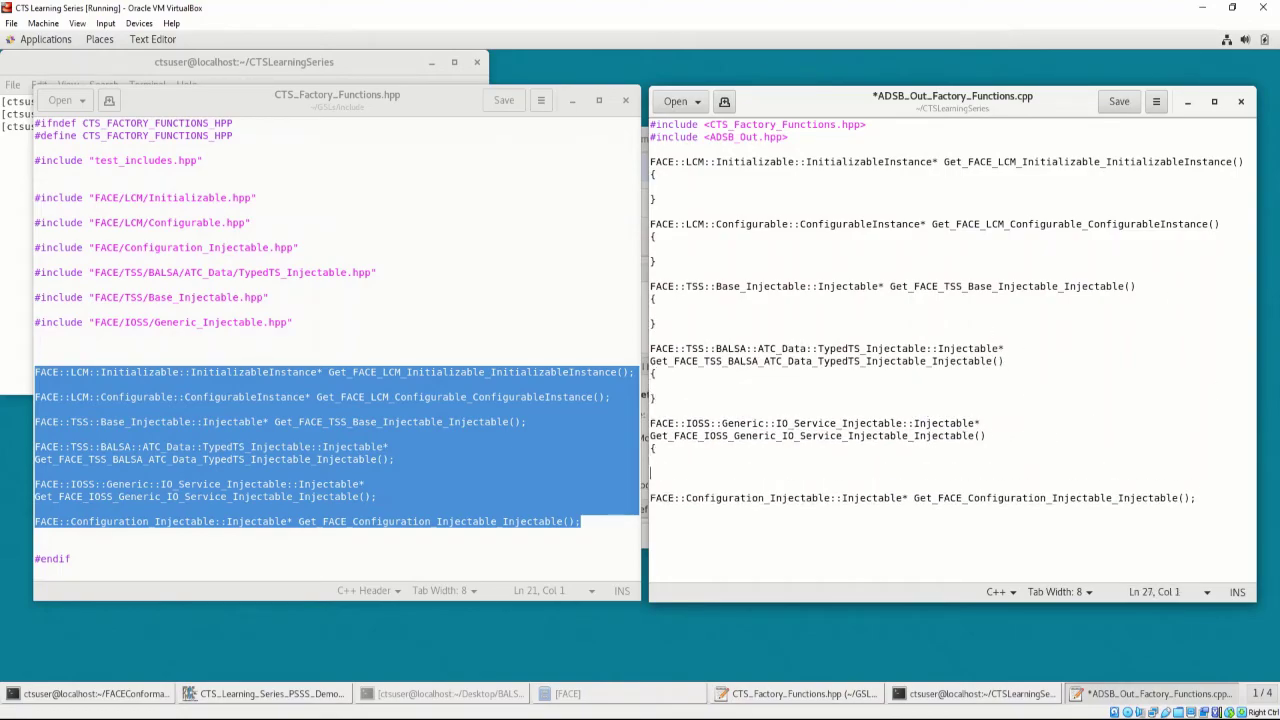
{"action": "key", "text": "Down"}
{"action": "key", "text": "Down"}
{"action": "key", "text": "End"}
{"action": "key", "text": "BackSpace"}
{"action": "type", "text": "{  }"}
Make each of the six factory functions return new BALSA::ADSB_Out; and save the source file.
{"action": "left_click", "coordinate": [713, 183]}
{"action": "type", "text": "return new BALSA::ADSB_Out;"}
{"action": "left_click", "coordinate": [650, 245]}
{"action": "type", "text": "return new BALSA::ADSB_Out;"}
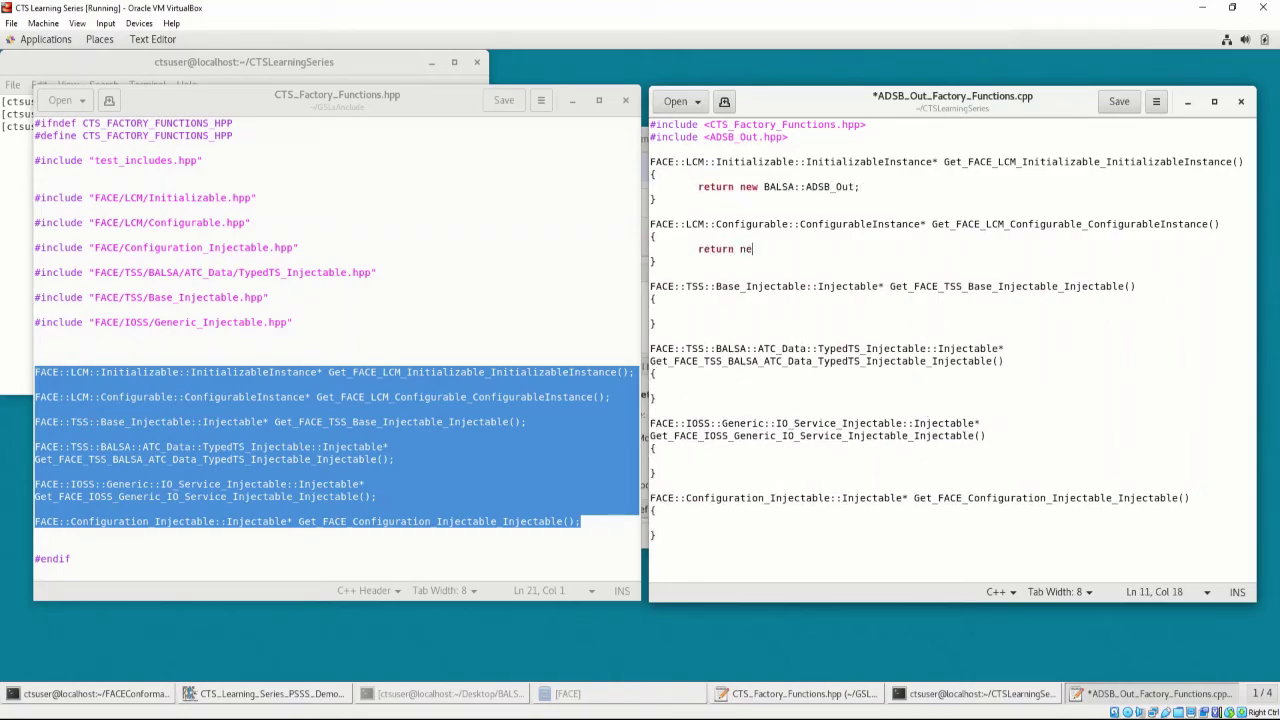
{"action": "left_click", "coordinate": [665, 313]}
{"action": "type", "text": "return new BALSA::ADSB_Out;"}
{"action": "key", "text": "Down"}
{"action": "key", "text": "Down"}
{"action": "key", "text": "Down"}
{"action": "key", "text": "Down"}
{"action": "key", "text": "Down"}
{"action": "type", "text": "return new BALSA::ADSB_Out;"}
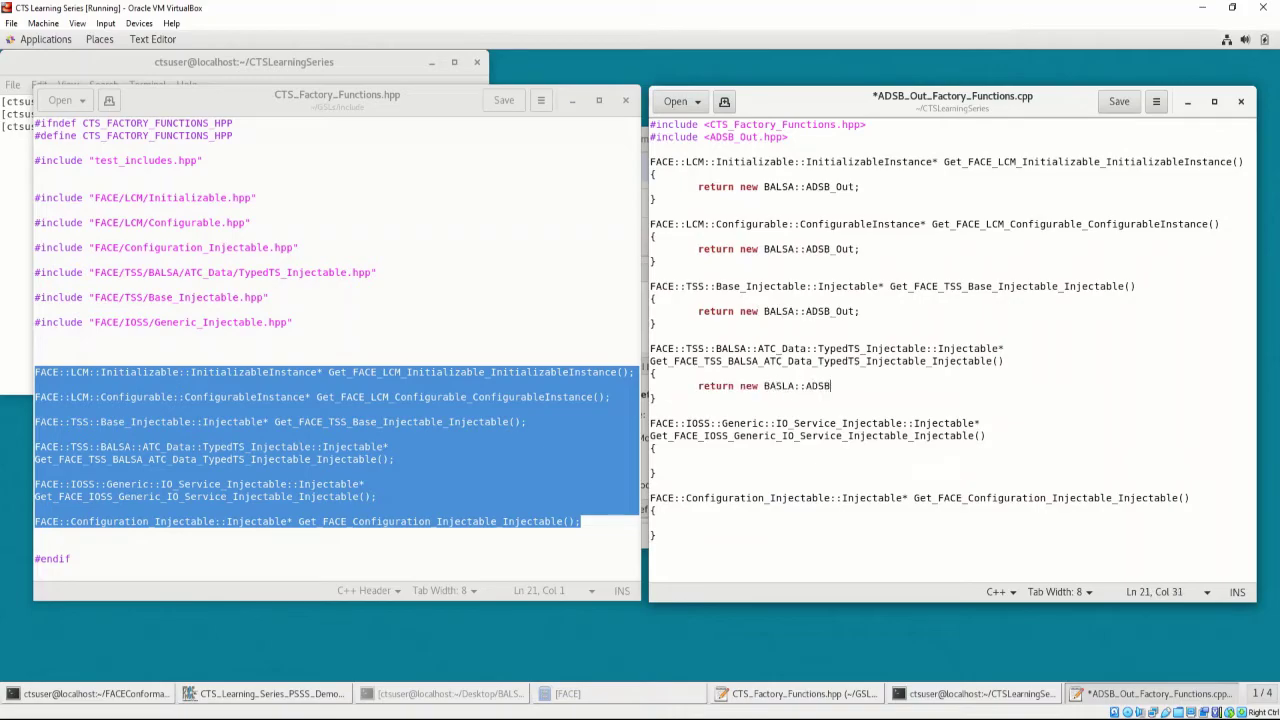
{"action": "left_click", "coordinate": [675, 457]}
{"action": "type", "text": "return new BALSA::ADSB_Out;"}
{"action": "left_click", "coordinate": [700, 522]}
{"action": "type", "text": "return new BALSA::ADSB_"}
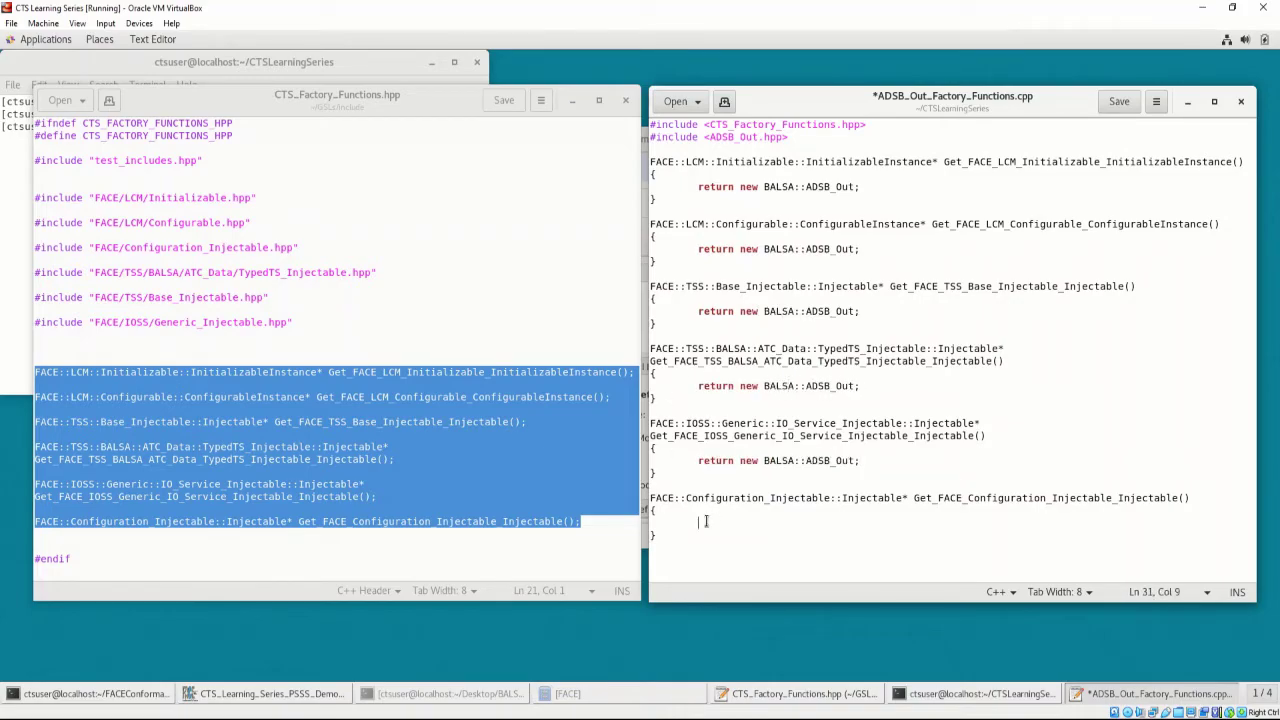
{"action": "type", "text": "Out;"}
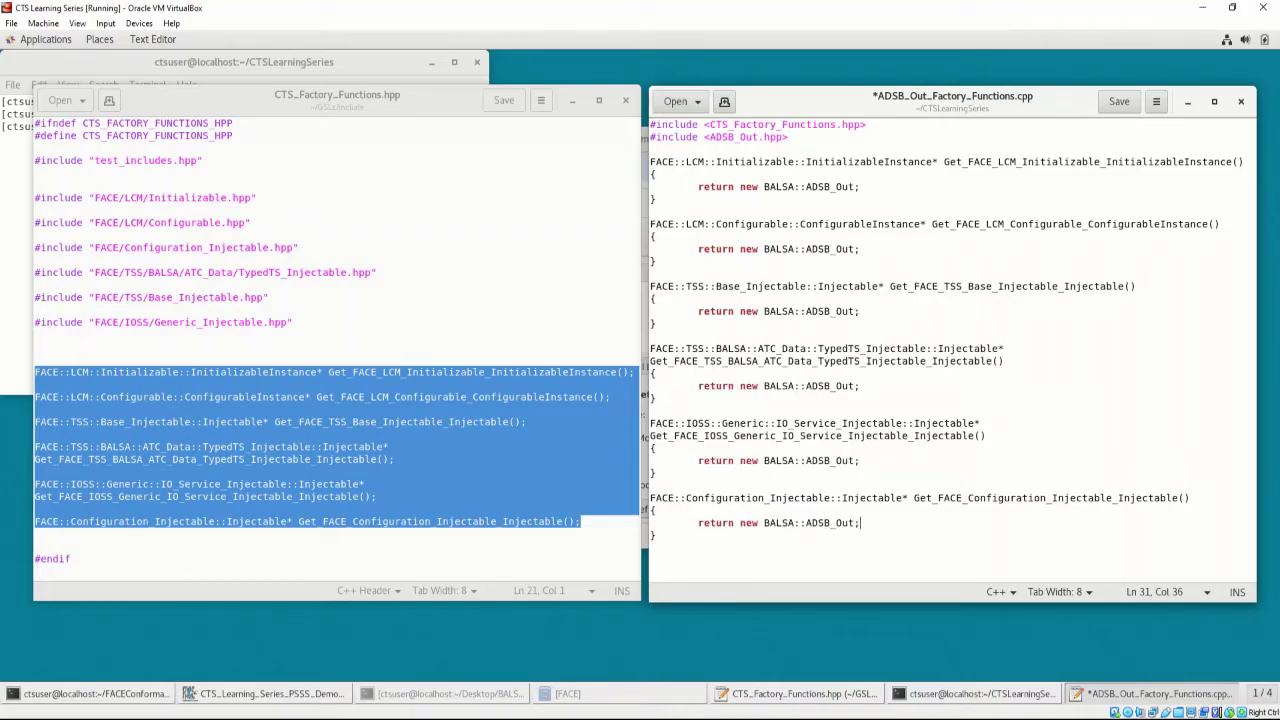
{"action": "key", "text": "ctrl+s"}
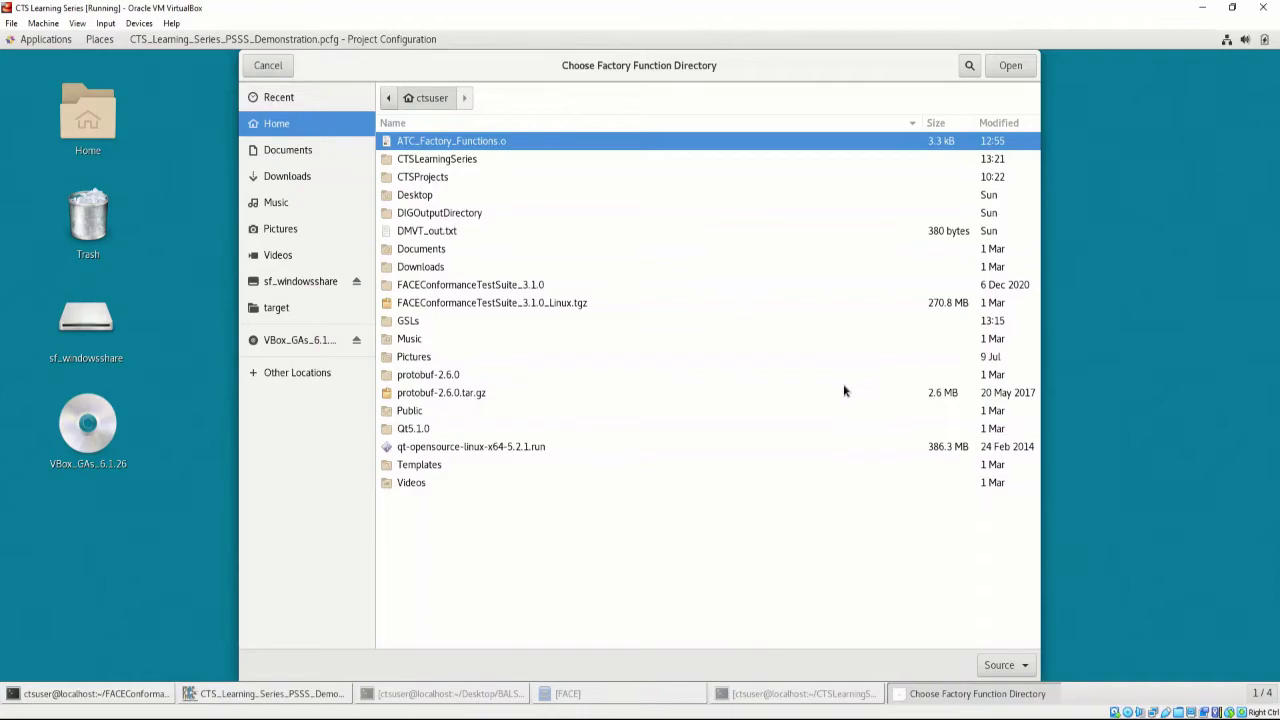
Select ADSB_Out_Factory_Functions.cpp from the CTSLearningSeries folder as the project's factory function source.
{"action": "double_click", "coordinate": [458, 161]}
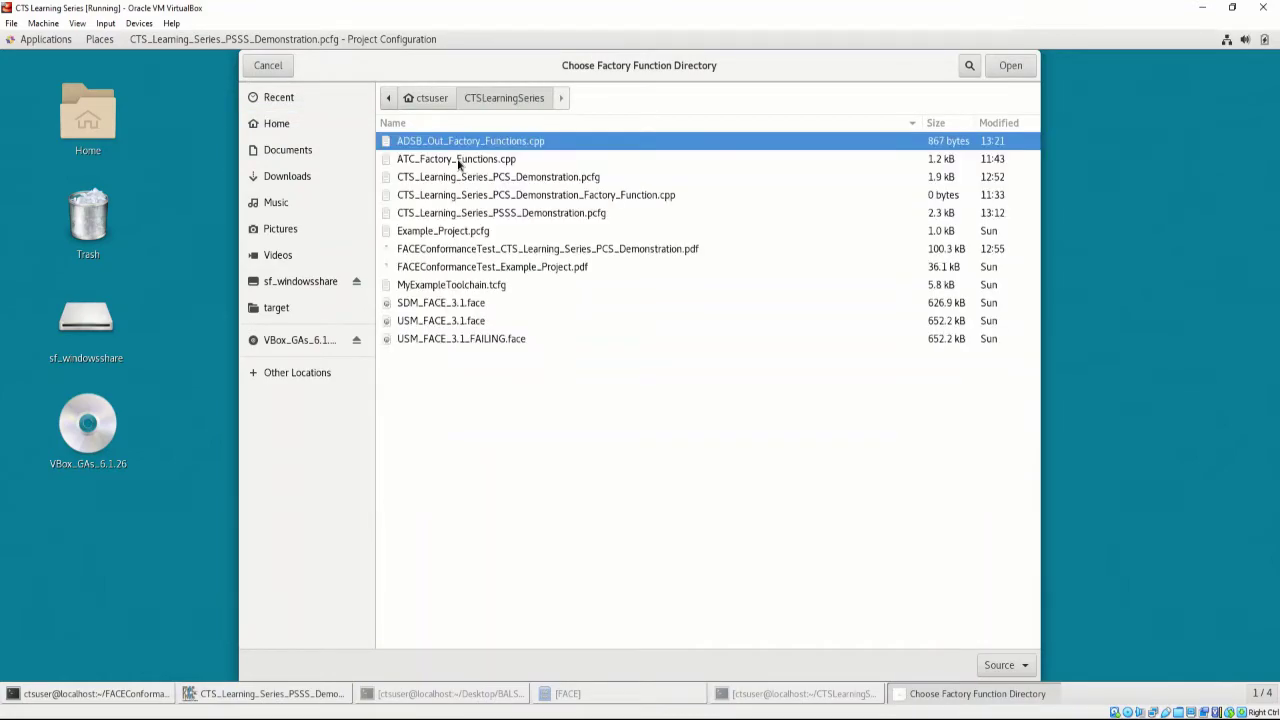
{"action": "double_click", "coordinate": [545, 148]}
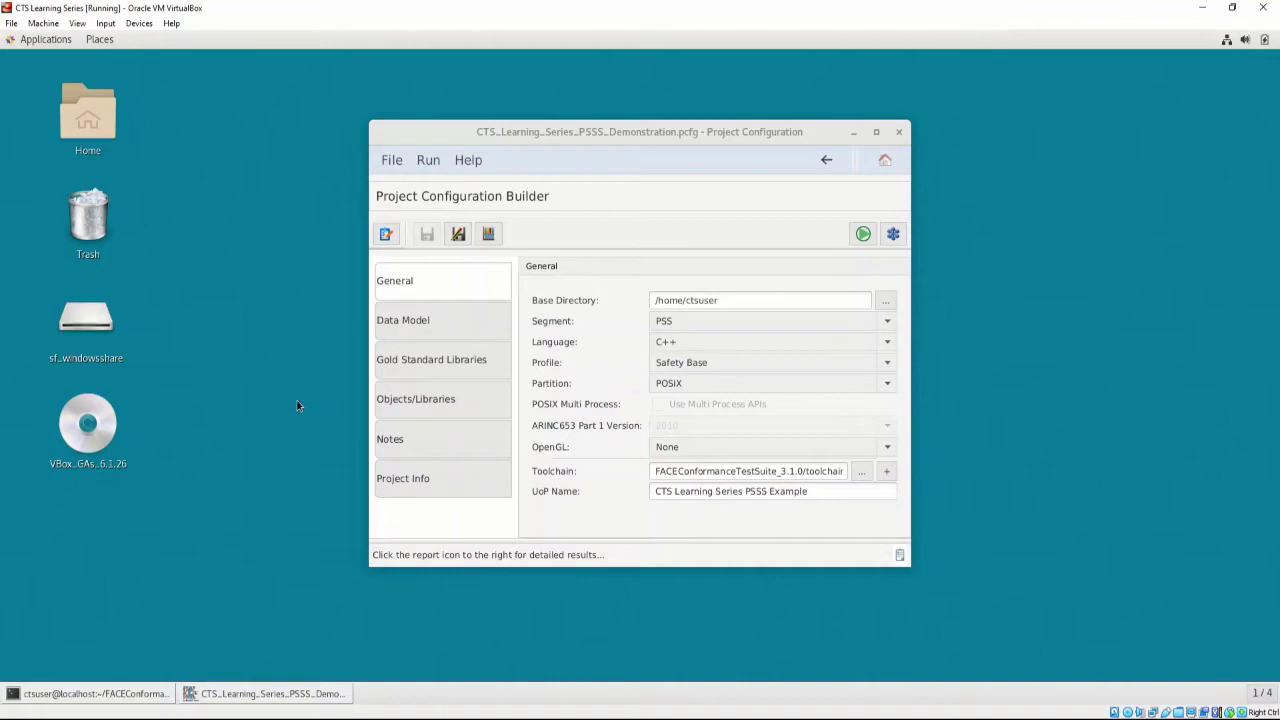
Open a new terminal from the desktop, go to Desktop/BALSA31-v3.1.1 and list its contents.
{"action": "right_click", "coordinate": [300, 402]}
{"action": "left_click", "coordinate": [336, 531]}
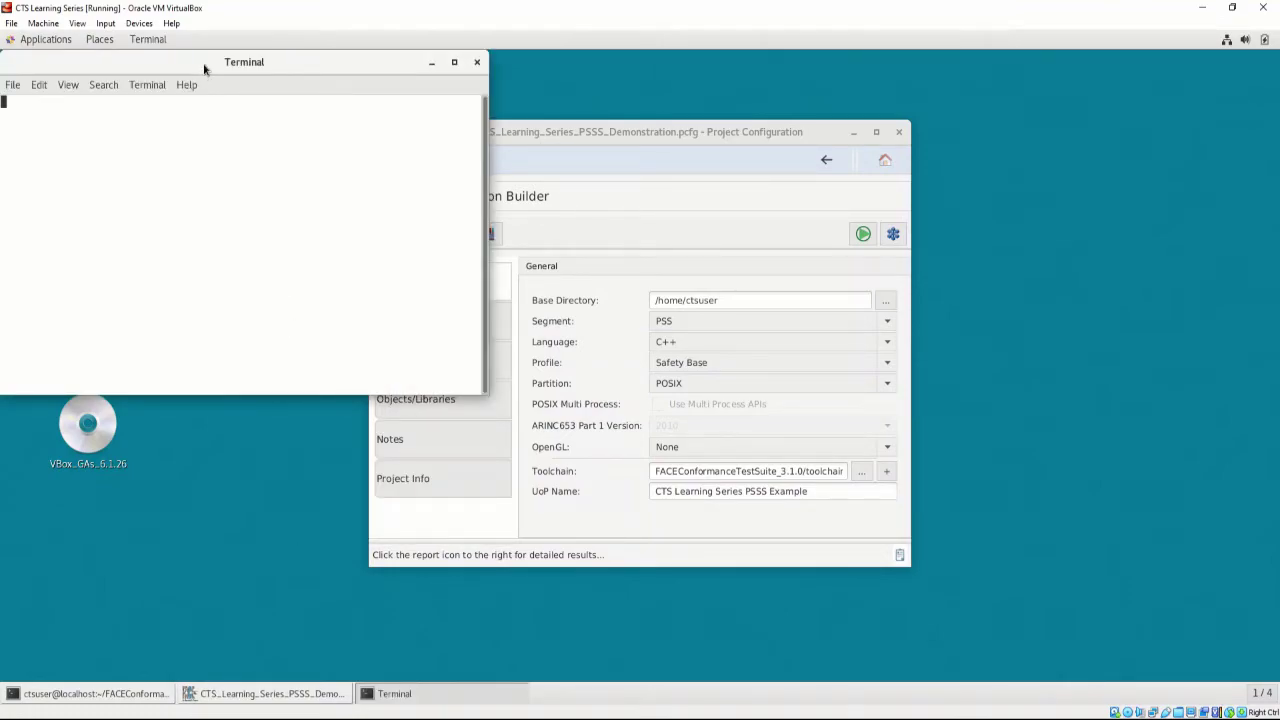
{"action": "left_click_drag", "start_coordinate": [207, 65], "coordinate": [603, 187]}
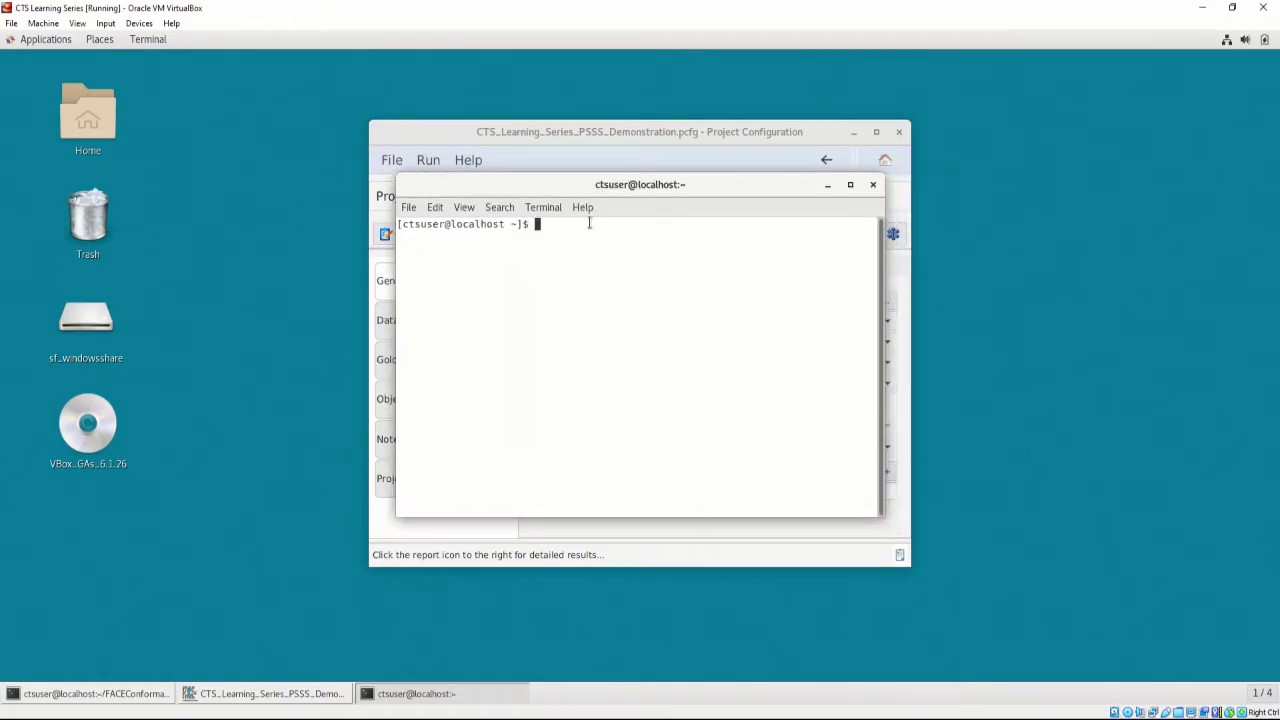
{"action": "type", "text": "cd Desktop/BALSA31-v3.1.1/"}
{"action": "key", "text": "Return"}
{"action": "type", "text": "ls"}
{"action": "key", "text": "Return"}
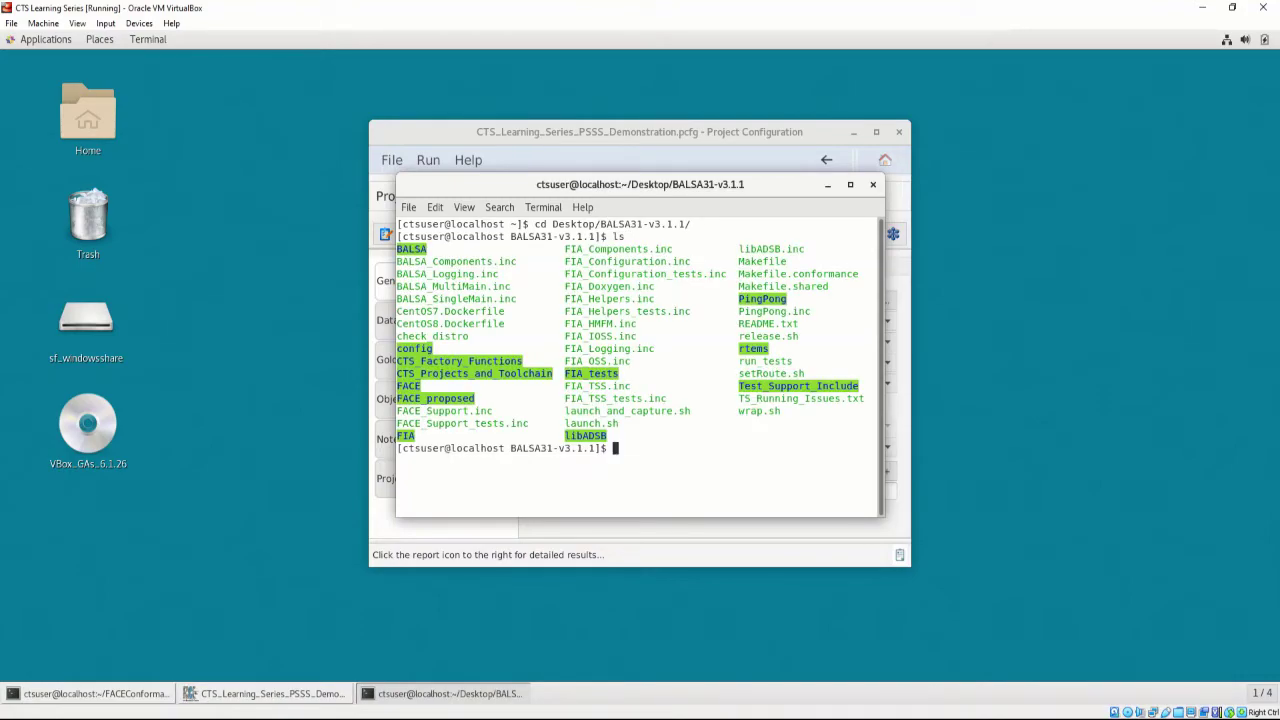
Check the GSL_BASE and GENERATED_GSL paths in config/conformance.inc using nano and close the file.
{"action": "type", "text": "nano config/conformance.inc"}
{"action": "key", "text": "Return"}
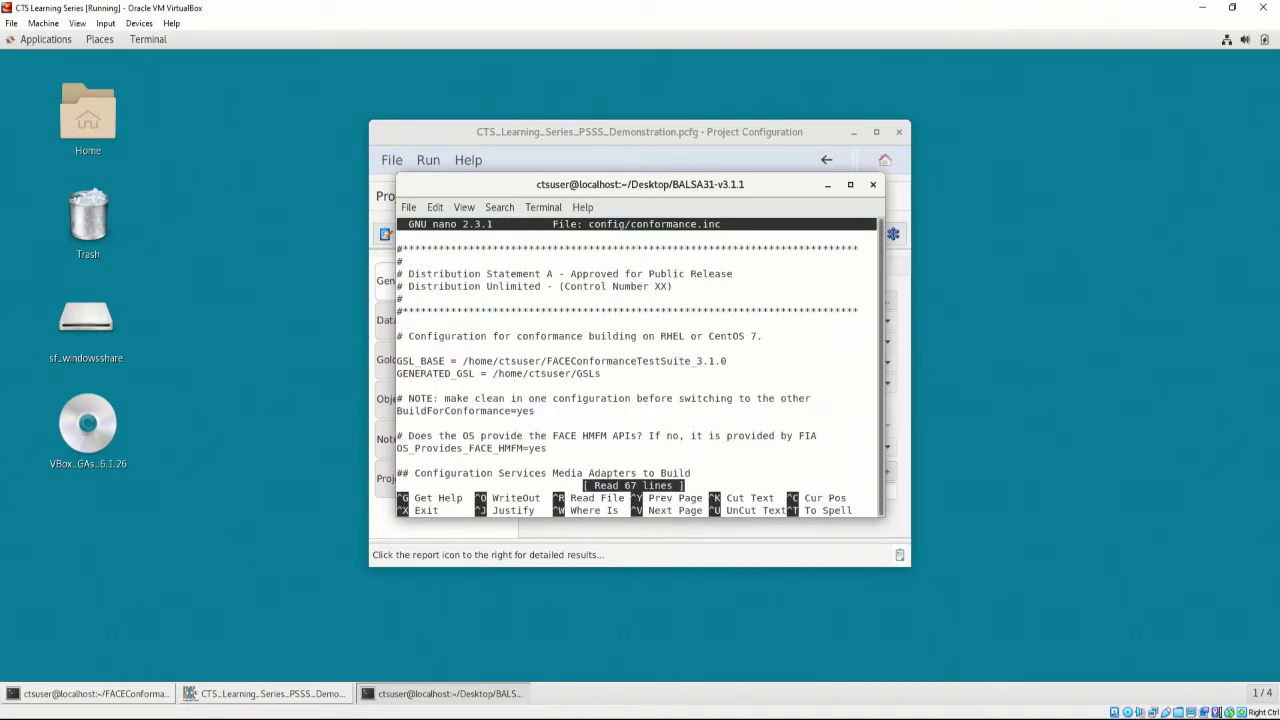
{"action": "left_click_drag", "start_coordinate": [604, 373], "coordinate": [396, 361]}
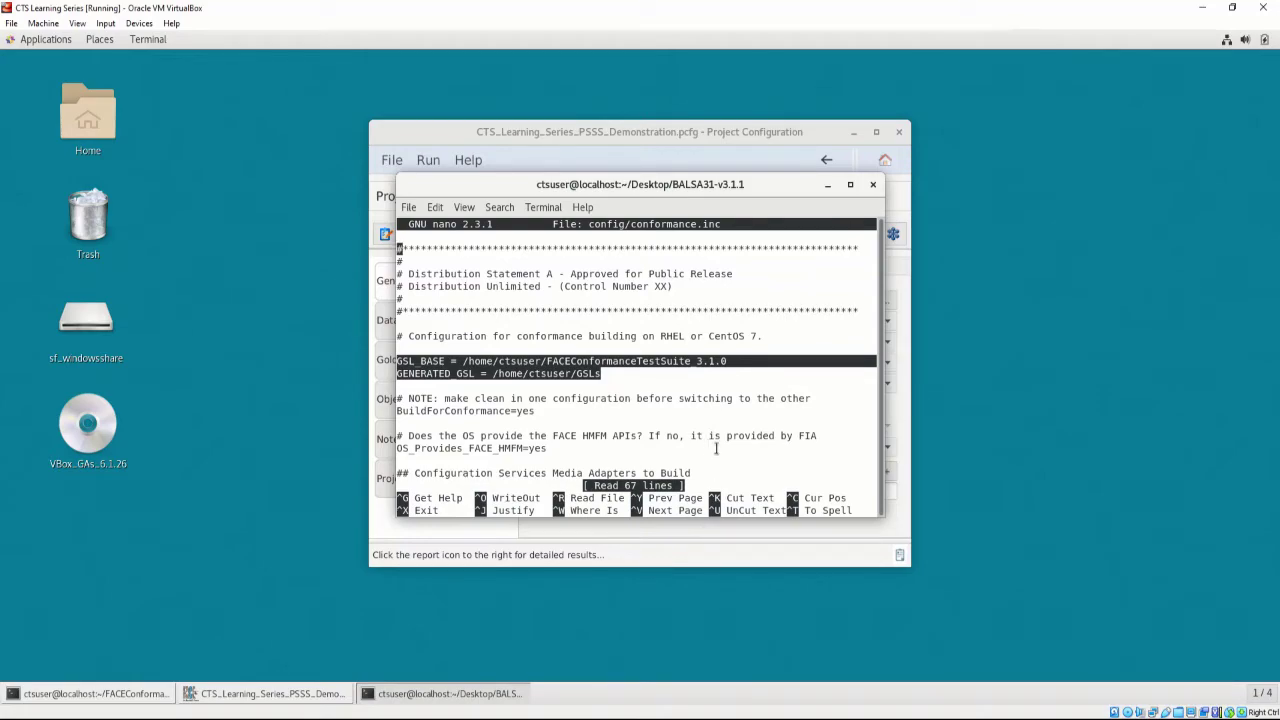
{"action": "left_click", "coordinate": [716, 448]}
{"action": "key", "text": "ctrl+x"}
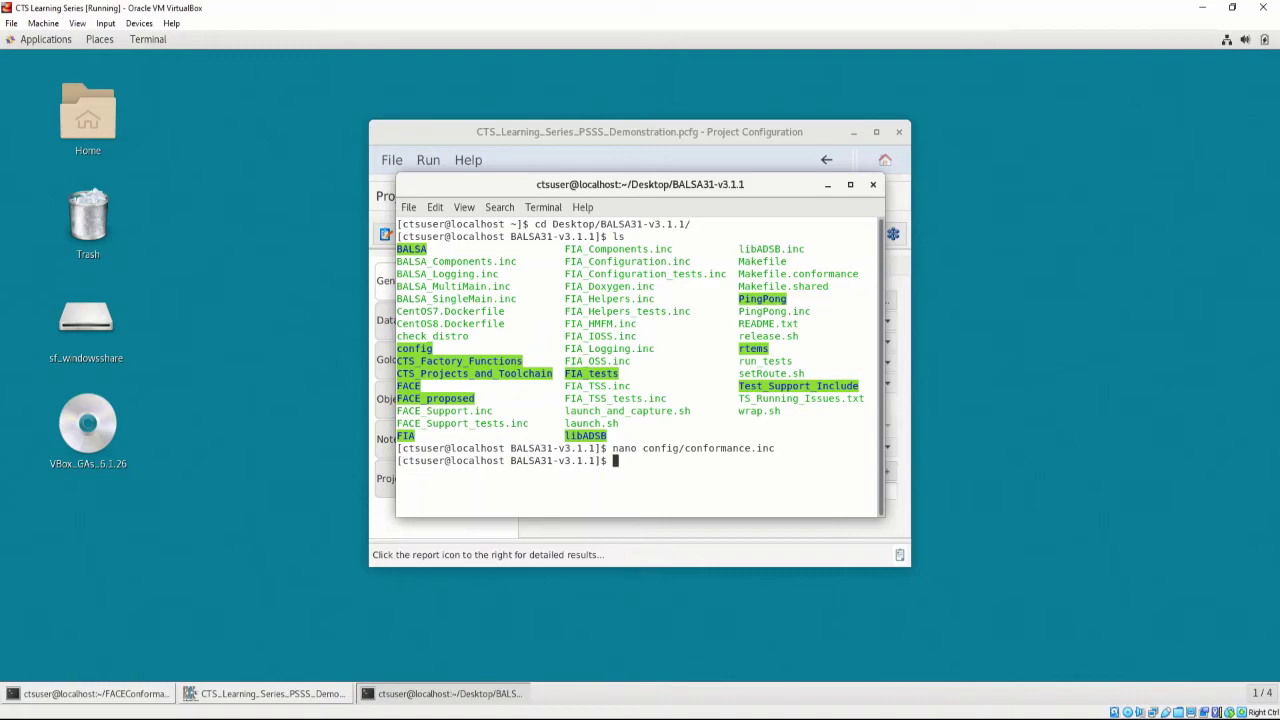
Build the ADSB_Out component with make -f Makefile.conformance ADSB_OUTPUT=1 and highlight the output .rel file's path.
{"action": "type", "text": "make -f Makefile.conformance ADSB_O"}
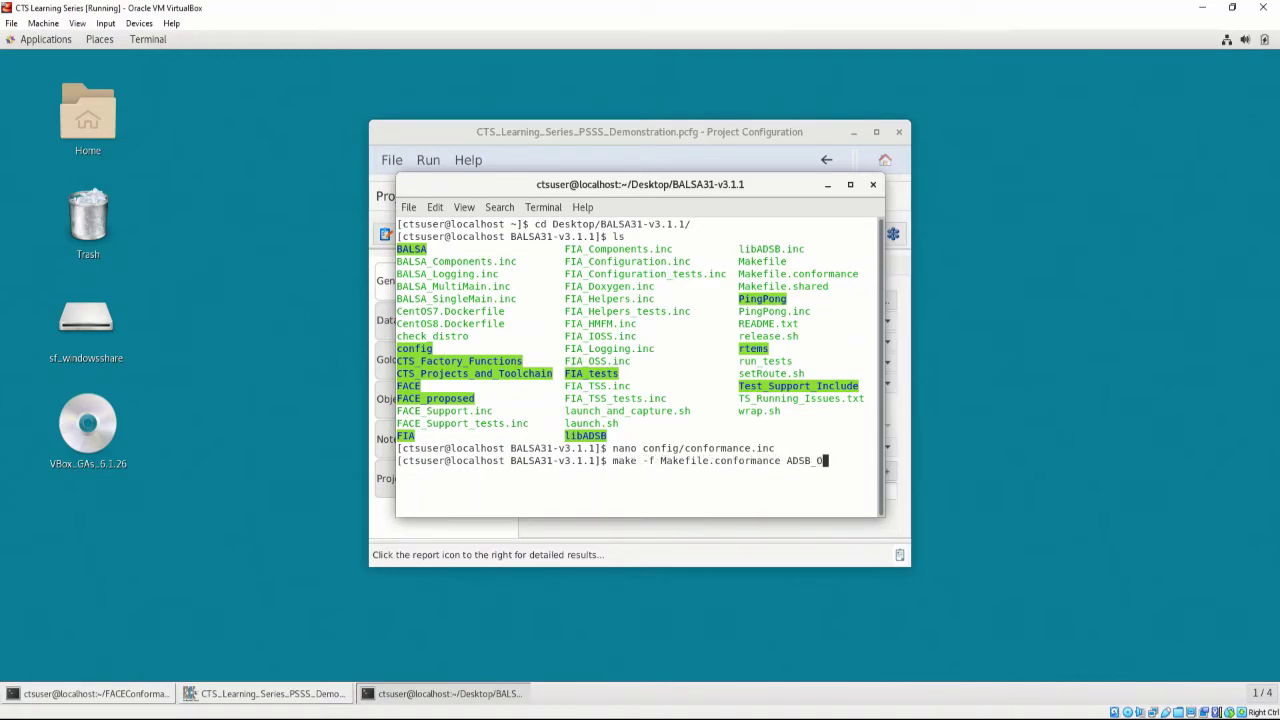
{"action": "type", "text": "UTPUT=1"}
{"action": "key", "text": "Return"}
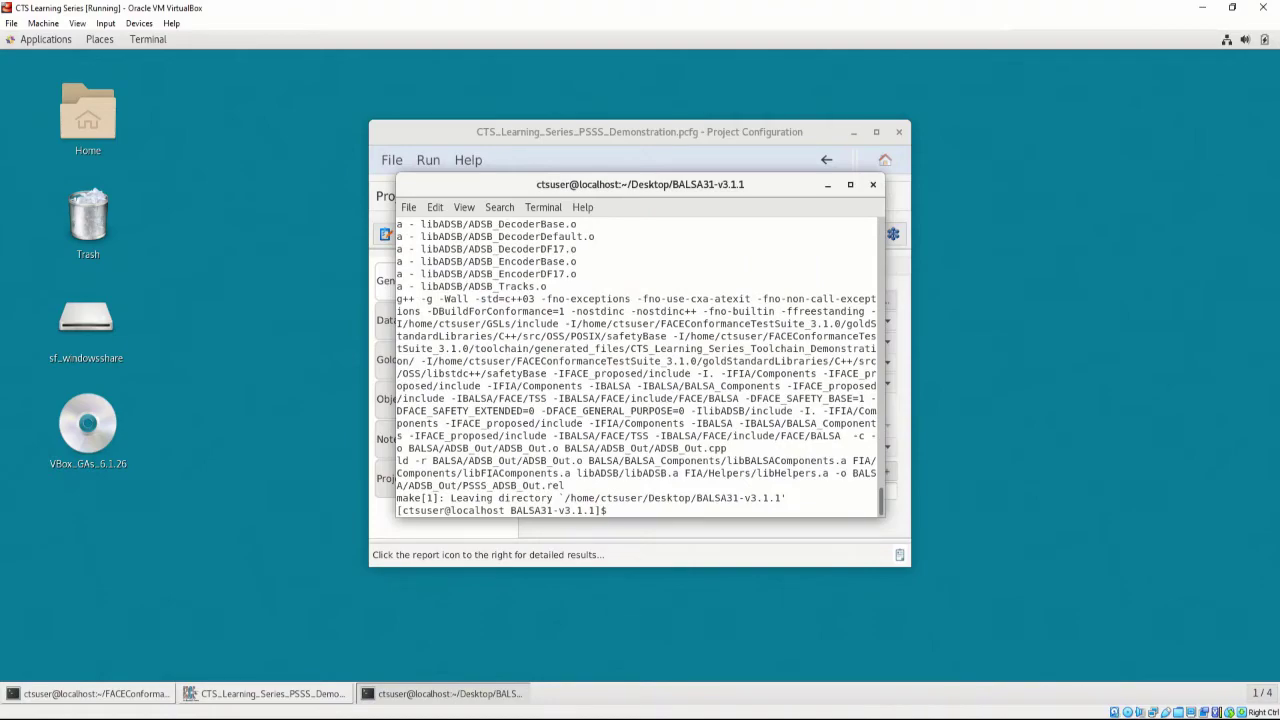
{"action": "left_click_drag", "start_coordinate": [566, 487], "coordinate": [852, 474]}
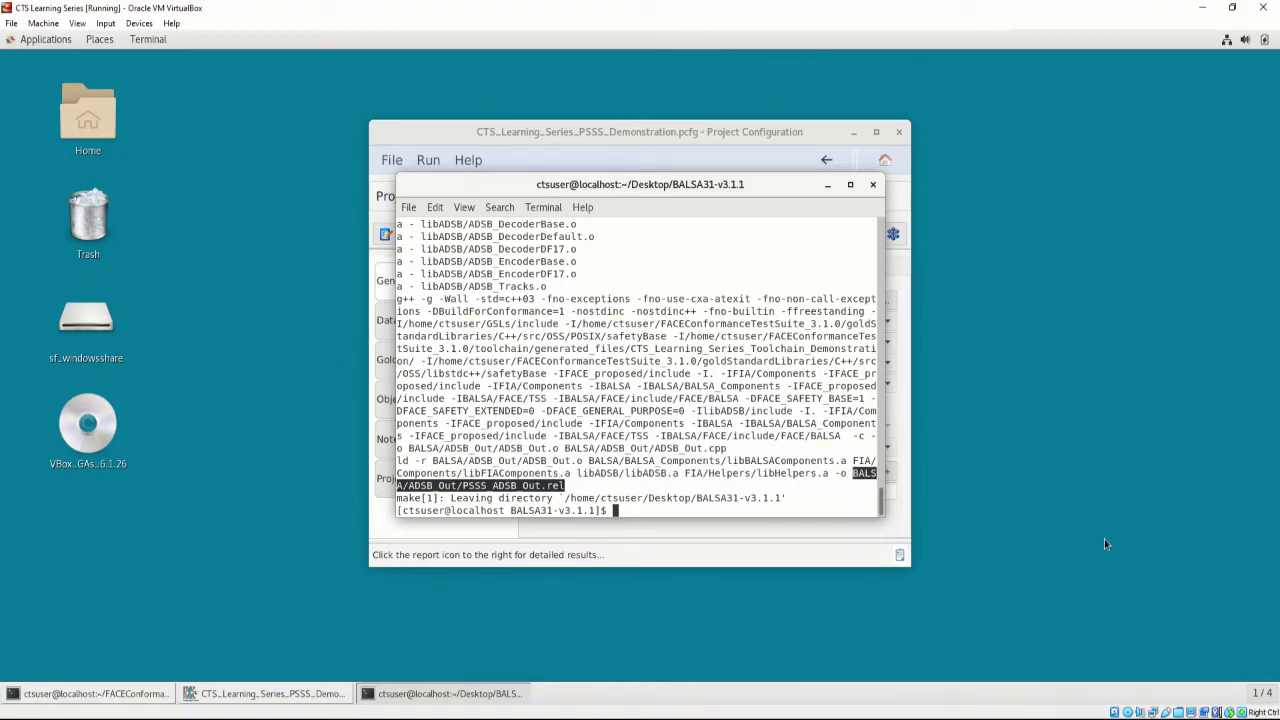
Add Desktop/BALSA31-v3.1.1/BALSA/ADSB_Out/PSSS_ADSB_Out.rel to the segment objects/libraries of the PSSS demonstration project.
{"action": "left_click", "coordinate": [716, 134]}
{"action": "left_click", "coordinate": [462, 393]}
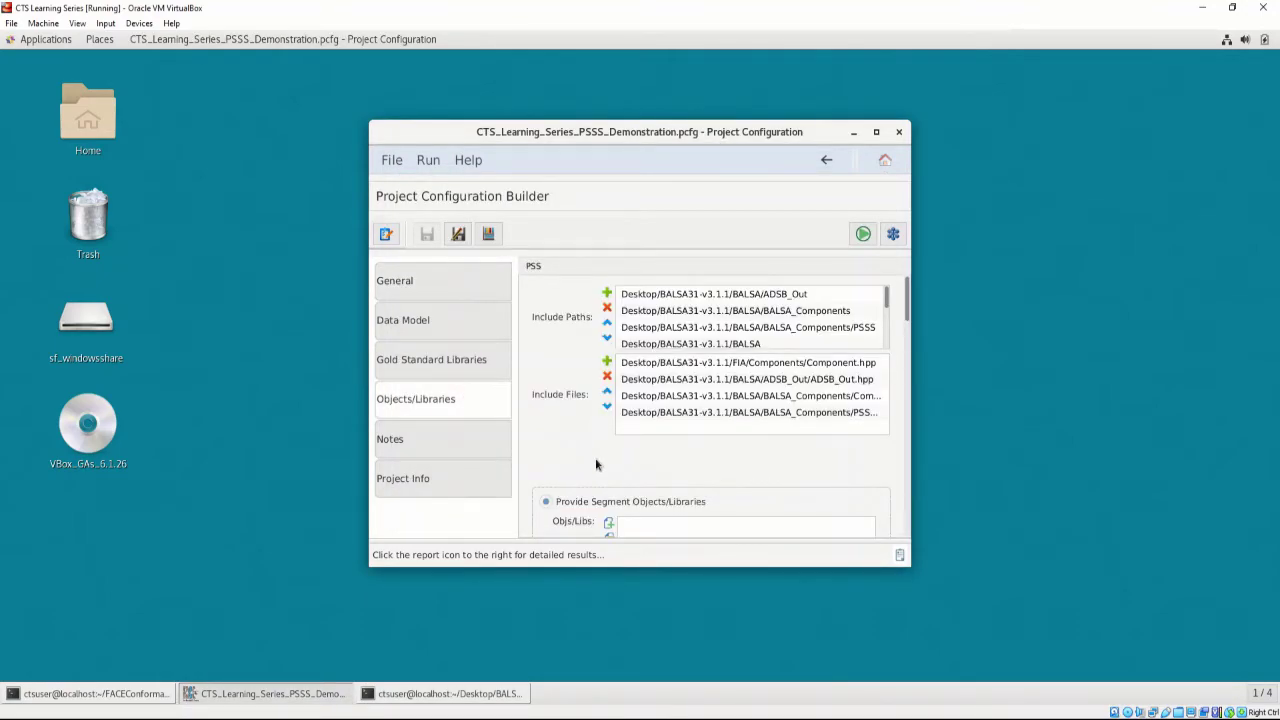
{"action": "scroll", "coordinate": [595, 458], "scroll_direction": "down", "scroll_amount": 3}
{"action": "left_click", "coordinate": [611, 395]}
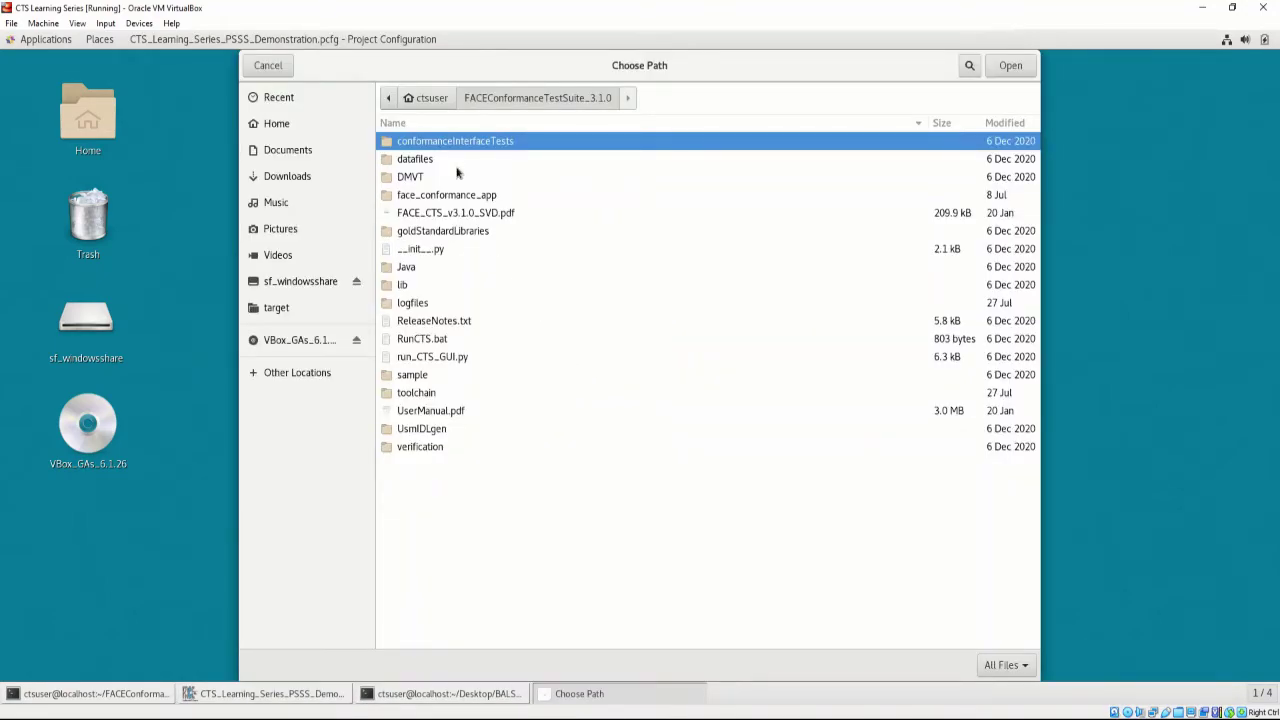
{"action": "left_click", "coordinate": [440, 100]}
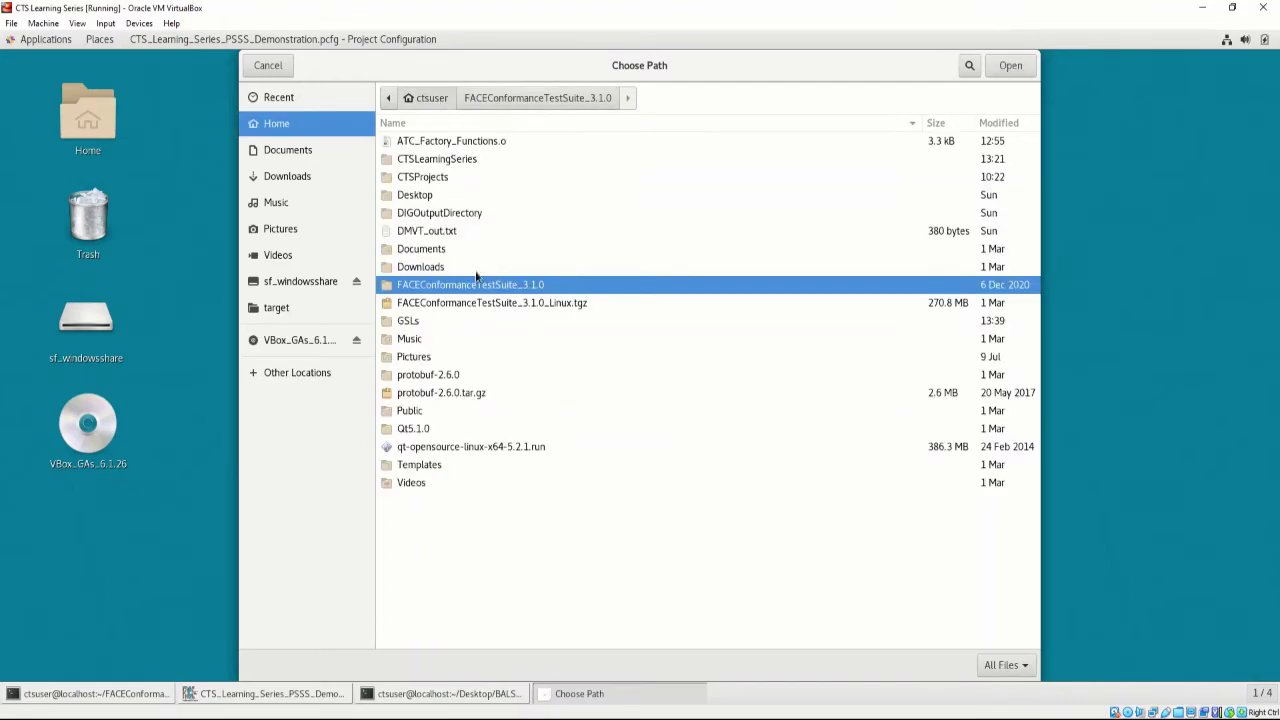
{"action": "double_click", "coordinate": [452, 196]}
{"action": "double_click", "coordinate": [460, 148]}
{"action": "double_click", "coordinate": [460, 148]}
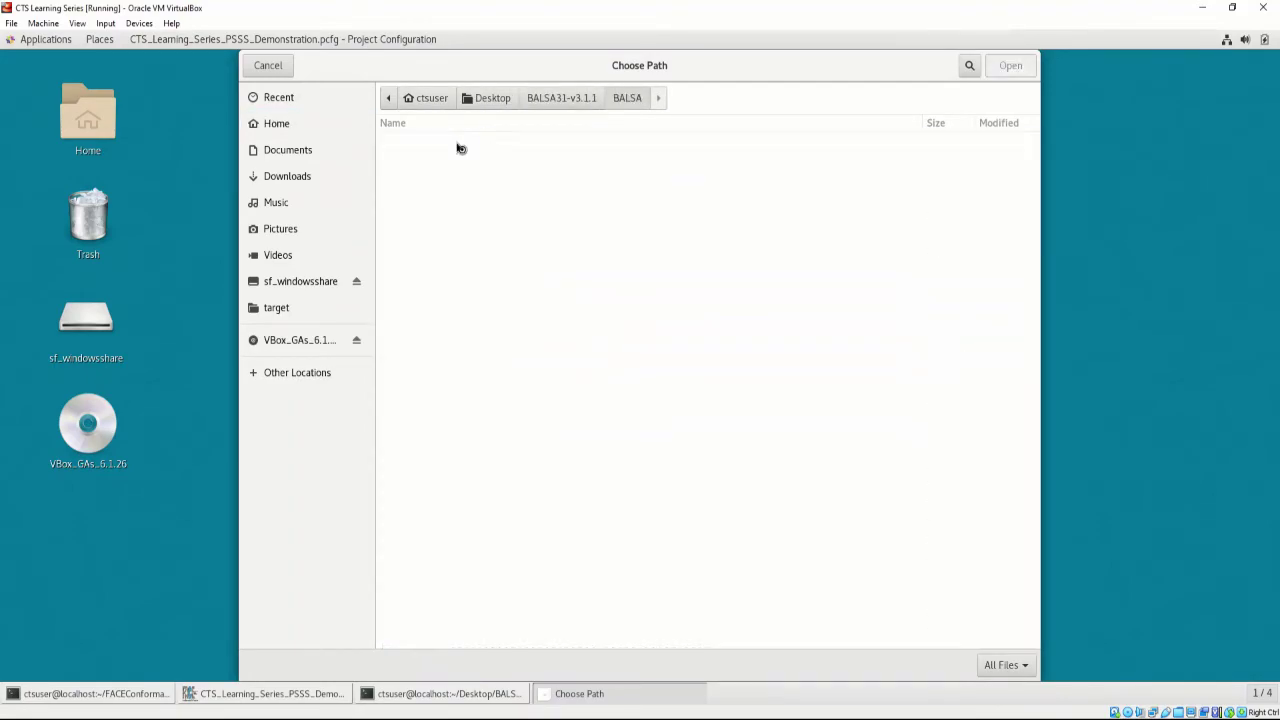
{"action": "double_click", "coordinate": [449, 195]}
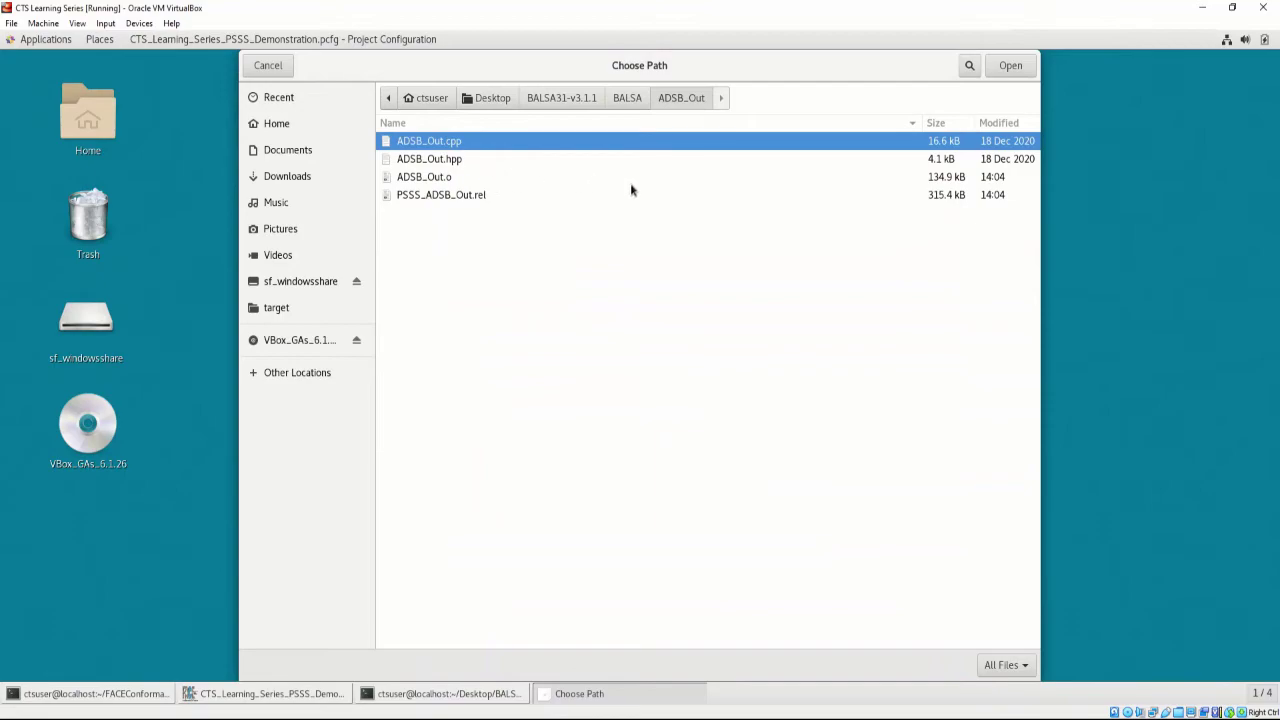
{"action": "left_click", "coordinate": [520, 196]}
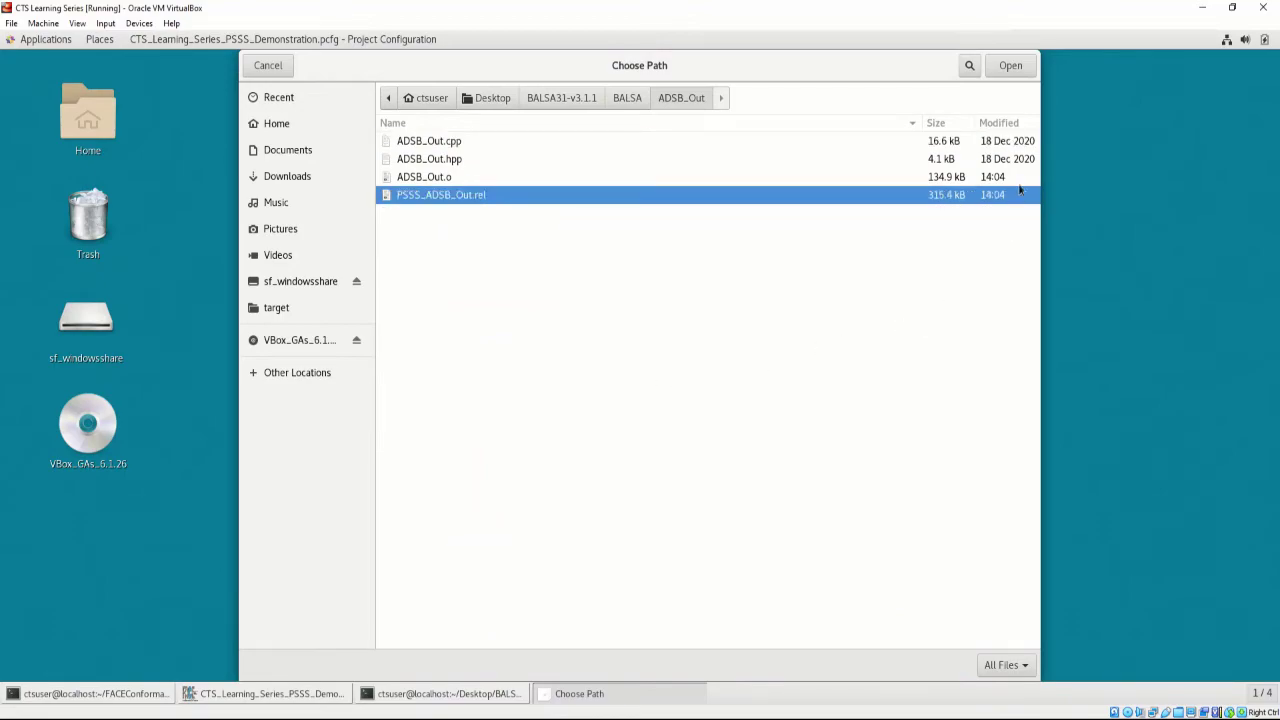
{"action": "left_click", "coordinate": [1010, 66]}
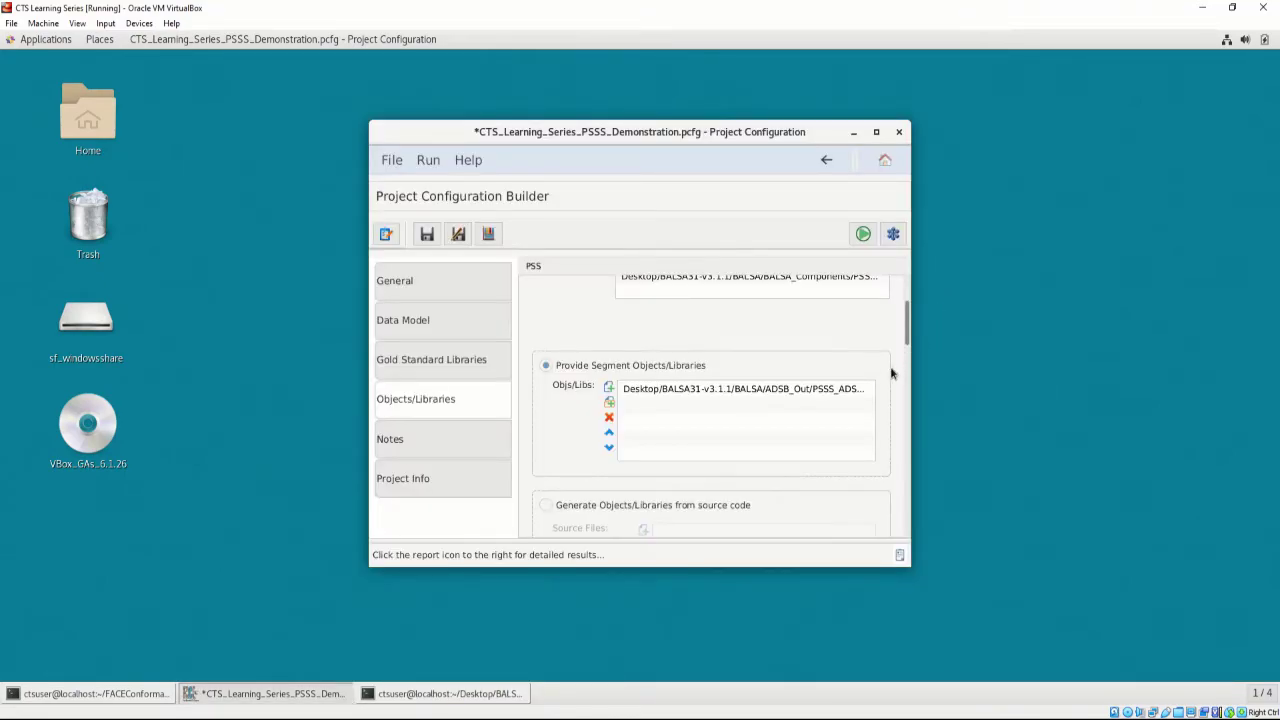
Save the PSSS demonstration project configuration and run its conformance test.
{"action": "left_click", "coordinate": [426, 234]}
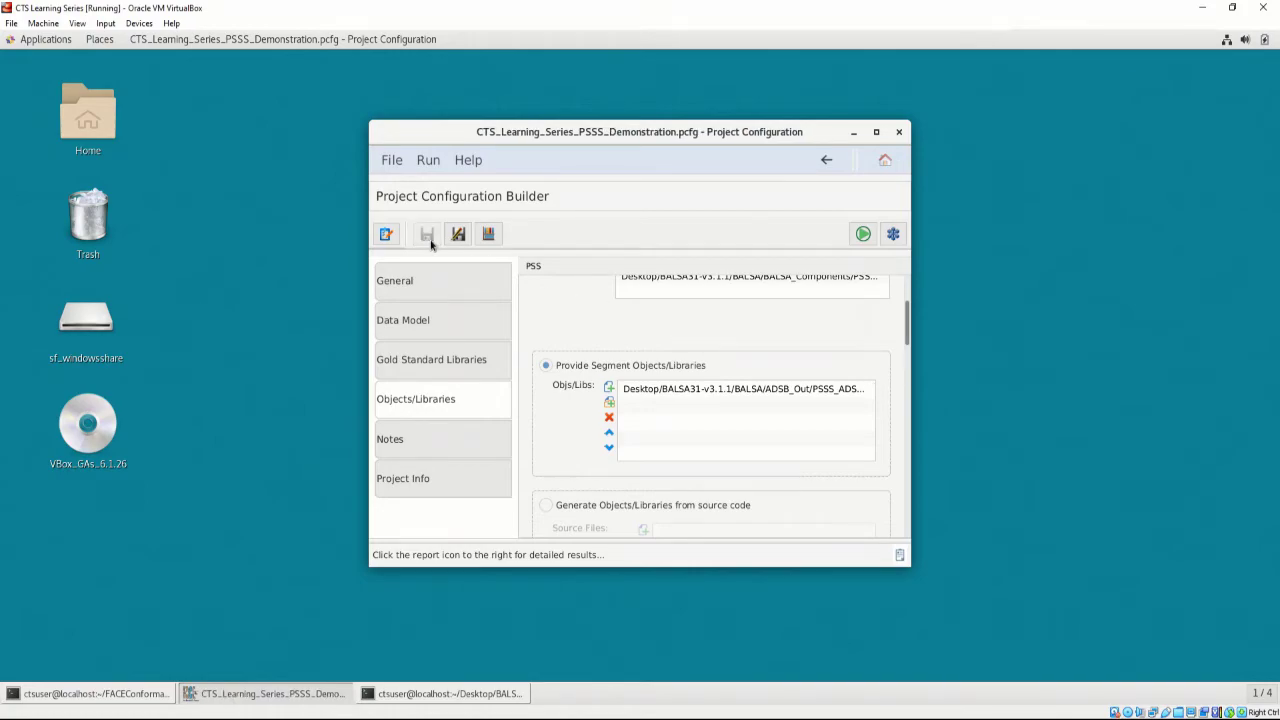
{"action": "left_click", "coordinate": [864, 235]}
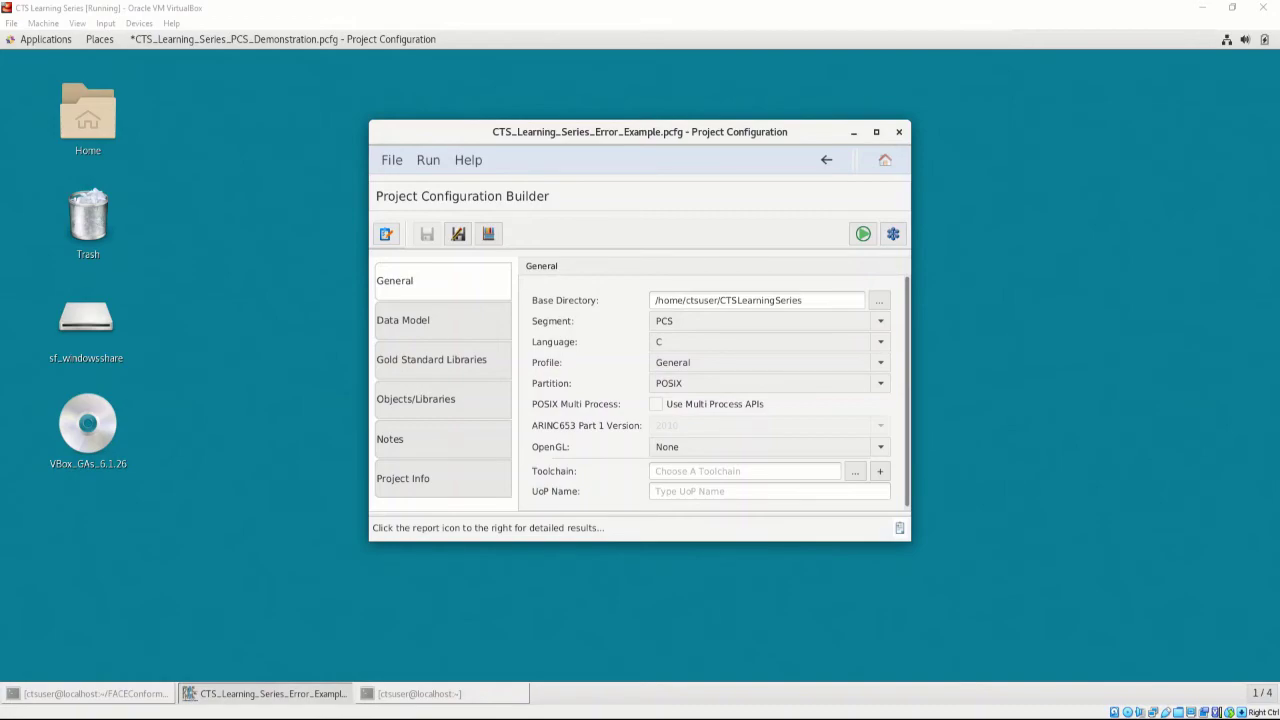
Run the conformance test on CTS_Learning_Series_Error_Example.pcfg and return to its project configuration.
{"action": "left_click", "coordinate": [855, 237]}
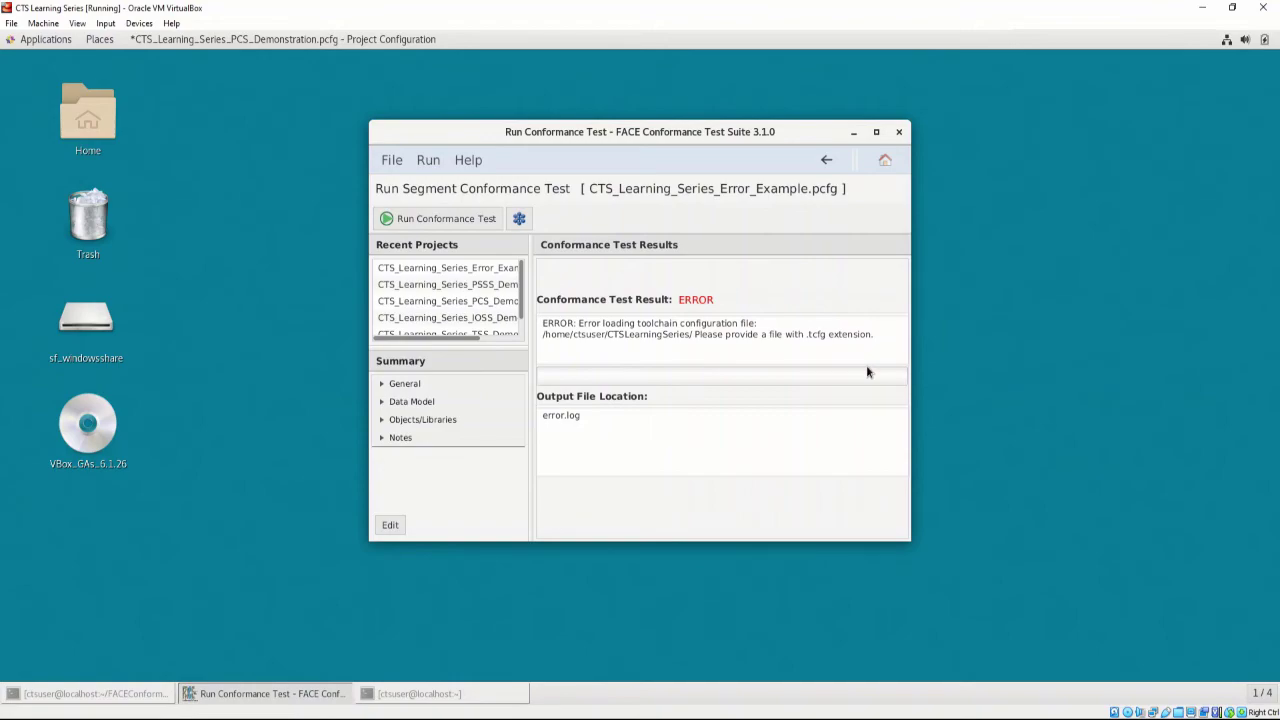
{"action": "left_click", "coordinate": [830, 160]}
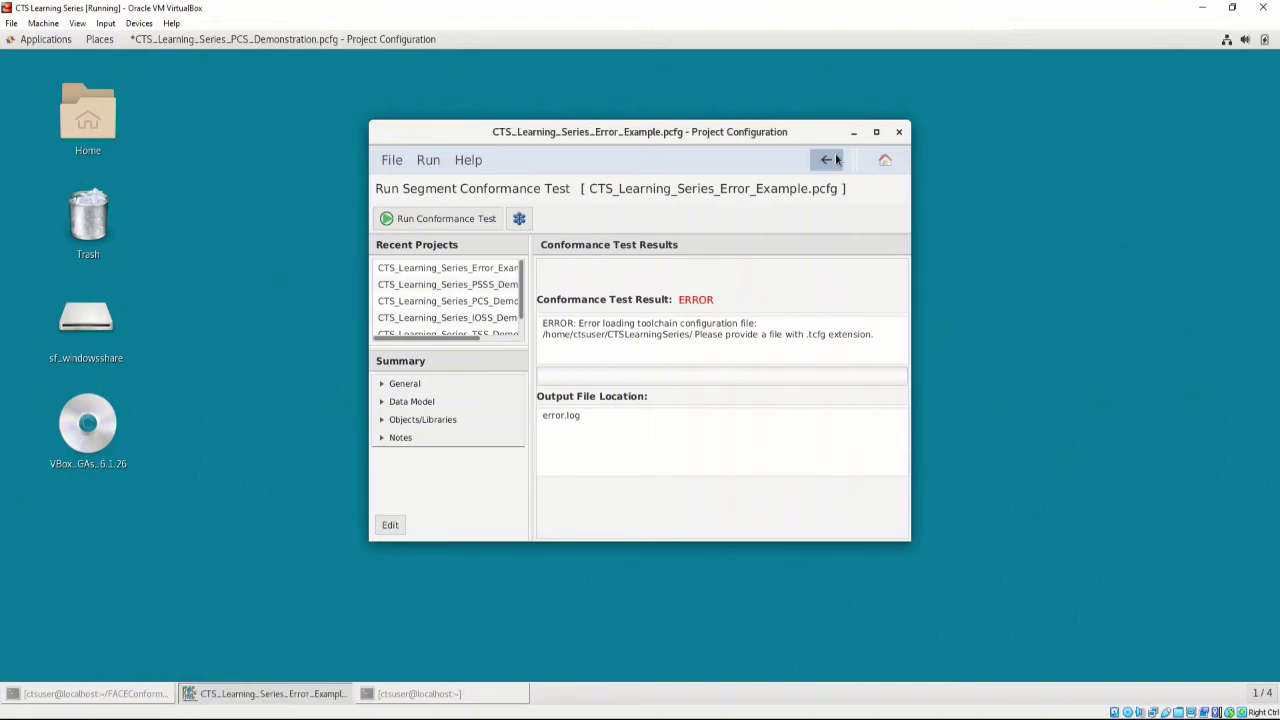
{"action": "left_click", "coordinate": [830, 160]}
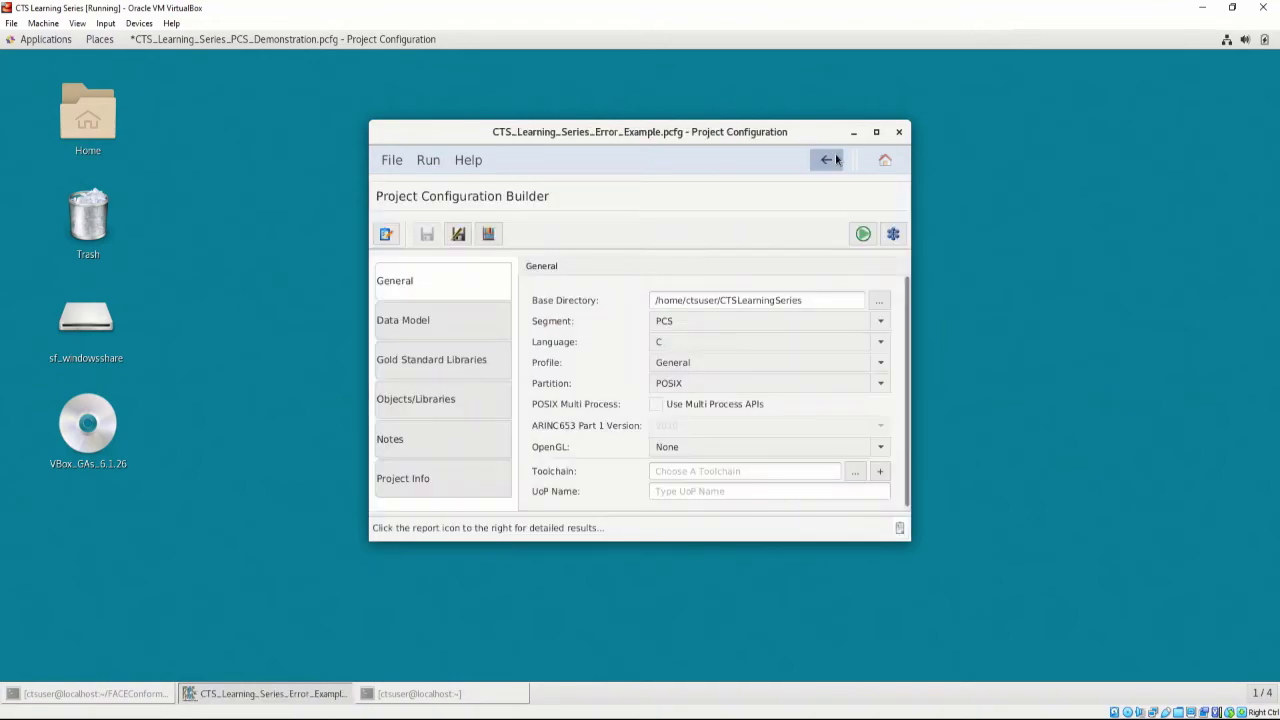
Validate the error example's project configuration, dismiss the result messages and examine the Configuration Test entry in the detailed report.
{"action": "left_click", "coordinate": [386, 234]}
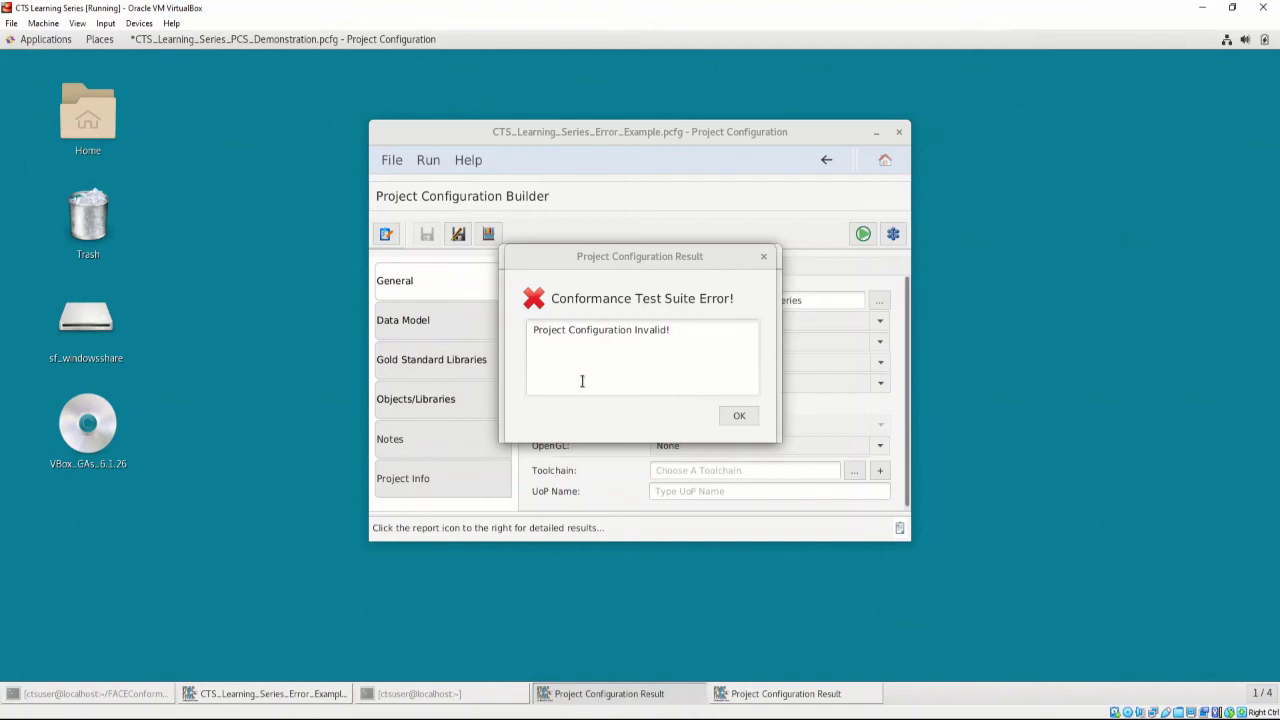
{"action": "left_click", "coordinate": [738, 418]}
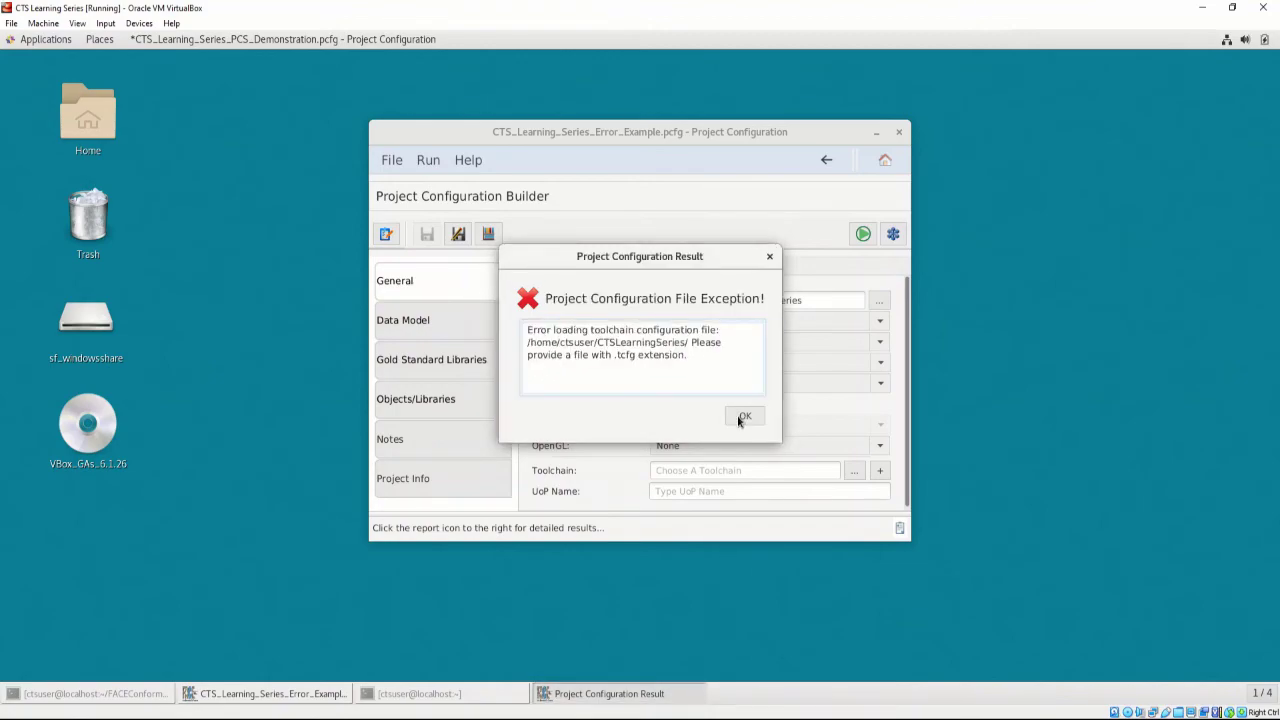
{"action": "left_click", "coordinate": [738, 421]}
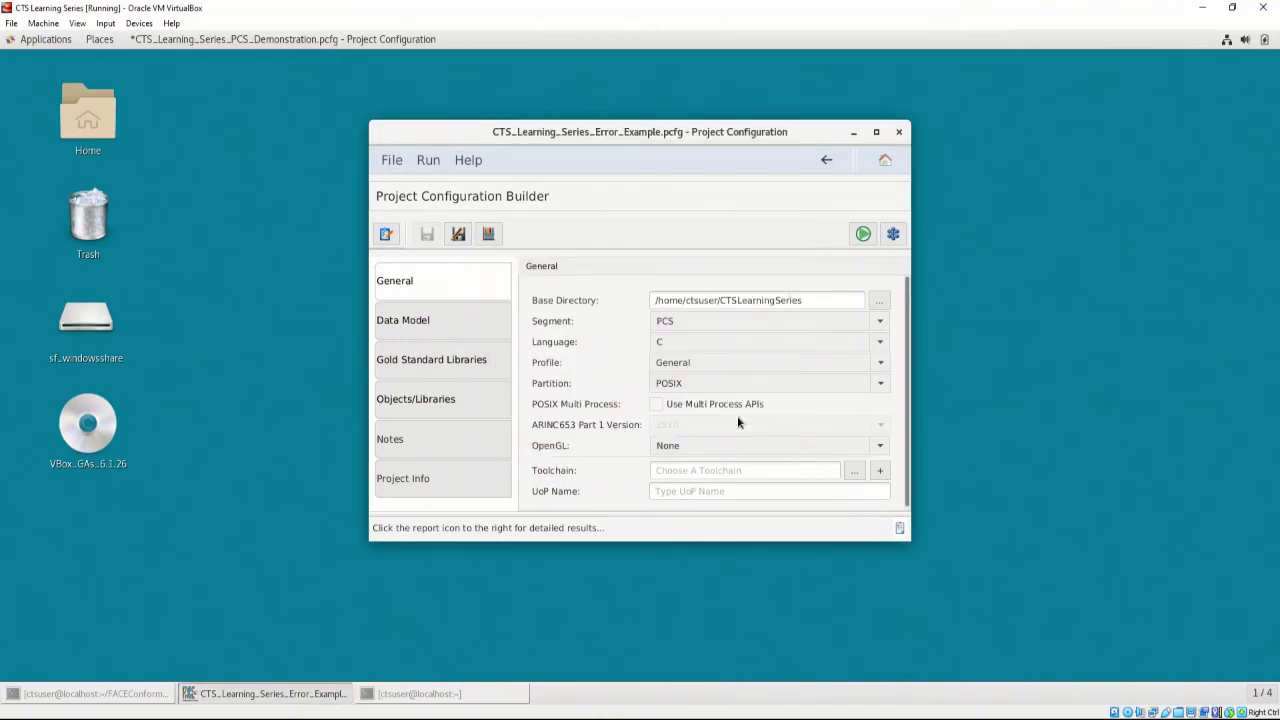
{"action": "left_click", "coordinate": [900, 528]}
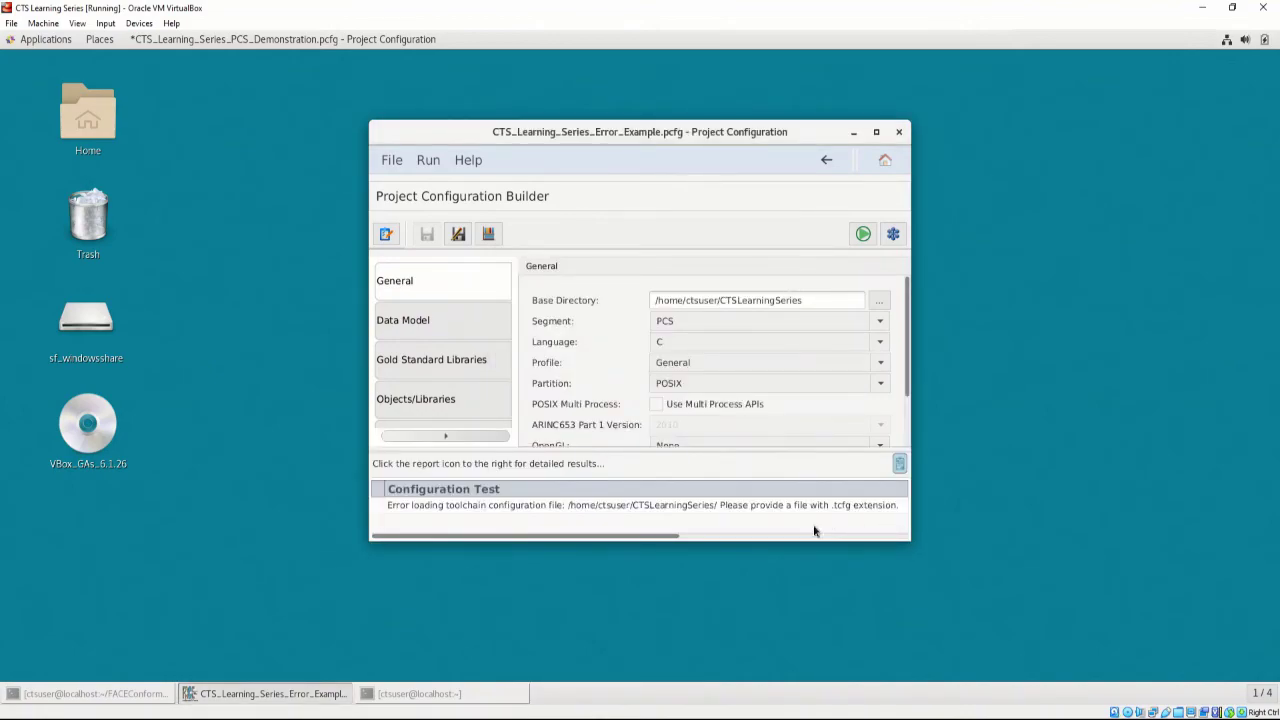
{"action": "left_click", "coordinate": [650, 508]}
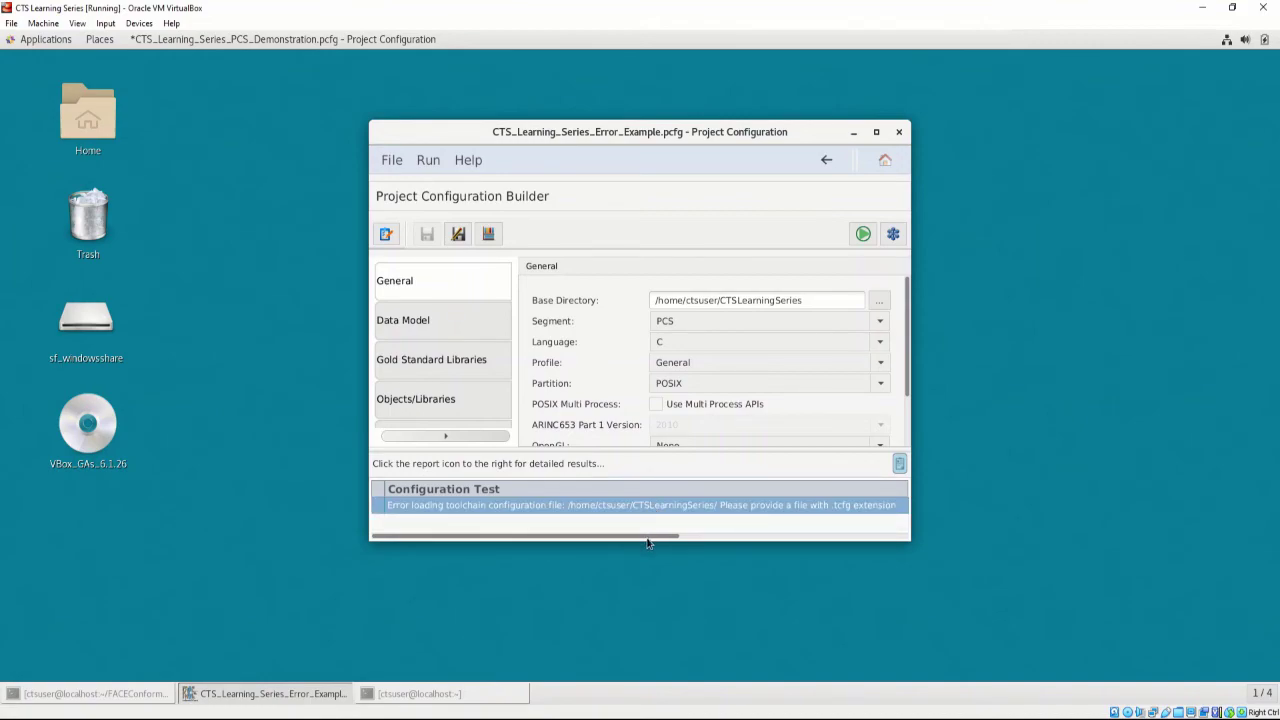
{"action": "mouse_move", "coordinate": [647, 541]}
{"action": "left_mouse_down"}
{"action": "mouse_move", "coordinate": [917, 558]}
{"action": "mouse_move", "coordinate": [631, 541]}
{"action": "left_mouse_up"}
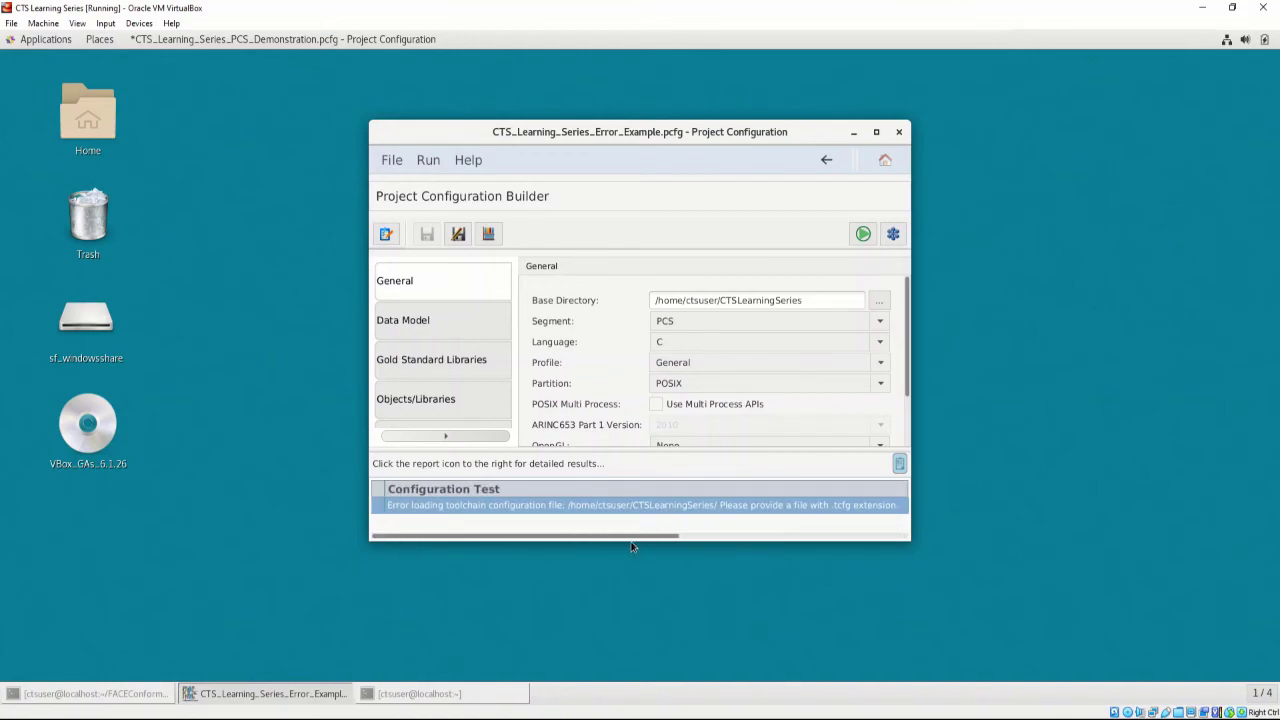